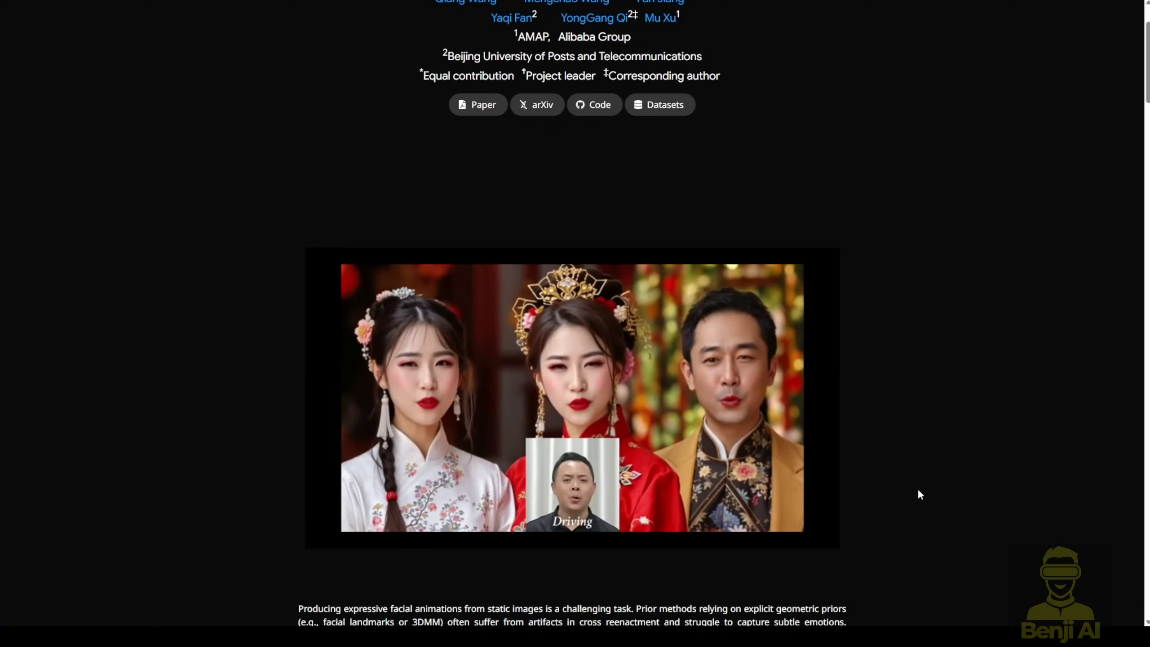
# Step: Play the FantasyPortrait teaser video of three costumed portraits driven by one speaker
pyautogui.moveTo(693, 470)
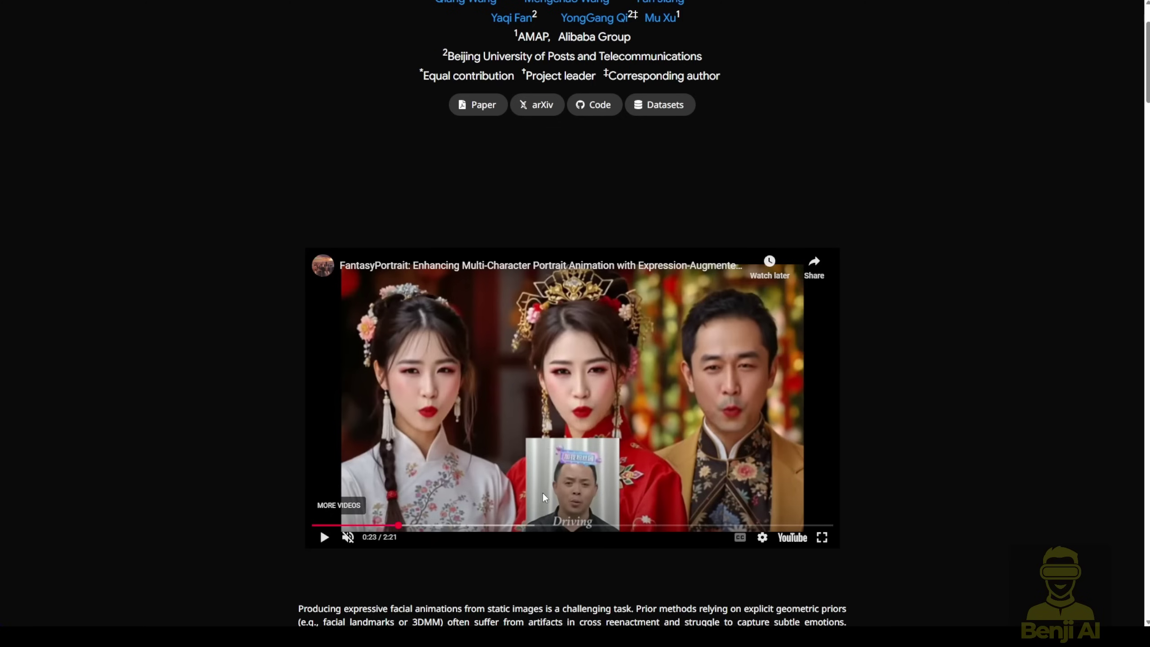
pyautogui.click(526, 422)
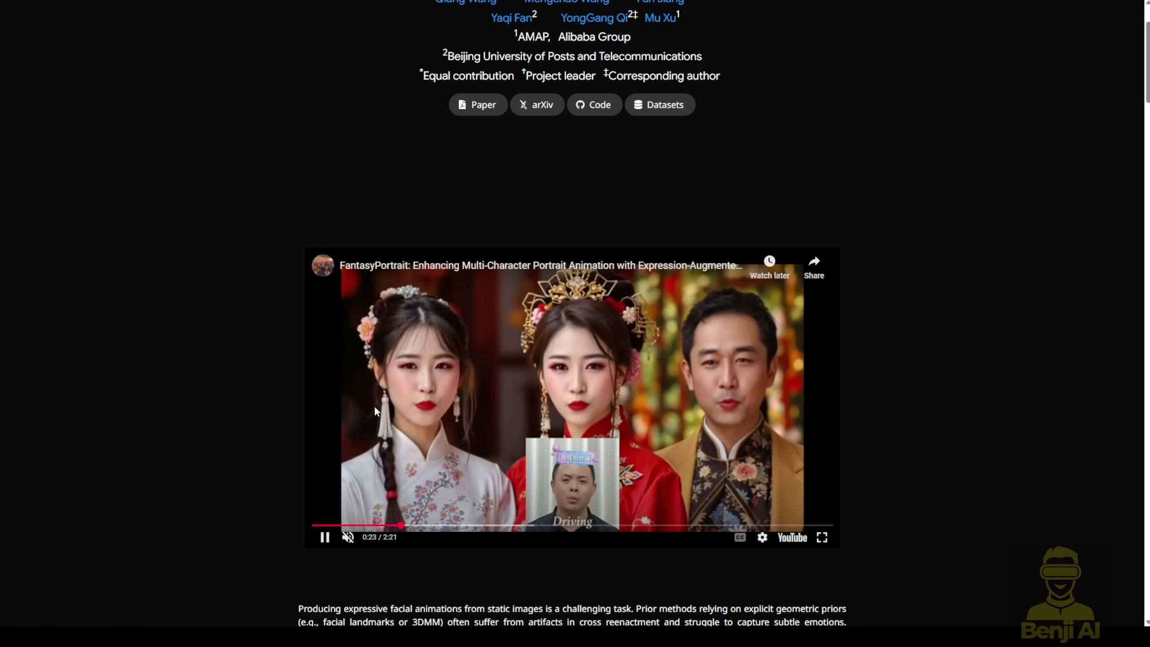
# Step: Scroll past Multi-Character and Diverse Character Styles to the LivePortrait, Skyreels-A1 and FollowYE comparison clip
pyautogui.scroll(-12, 932, 436)
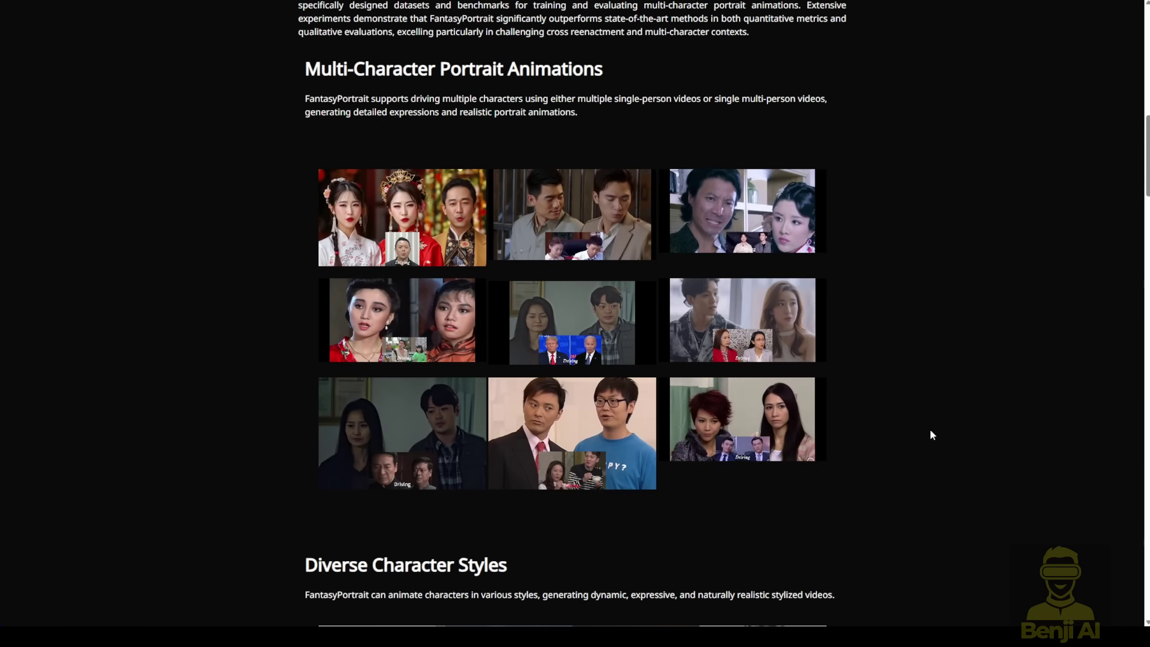
pyautogui.scroll(-7, 965, 371)
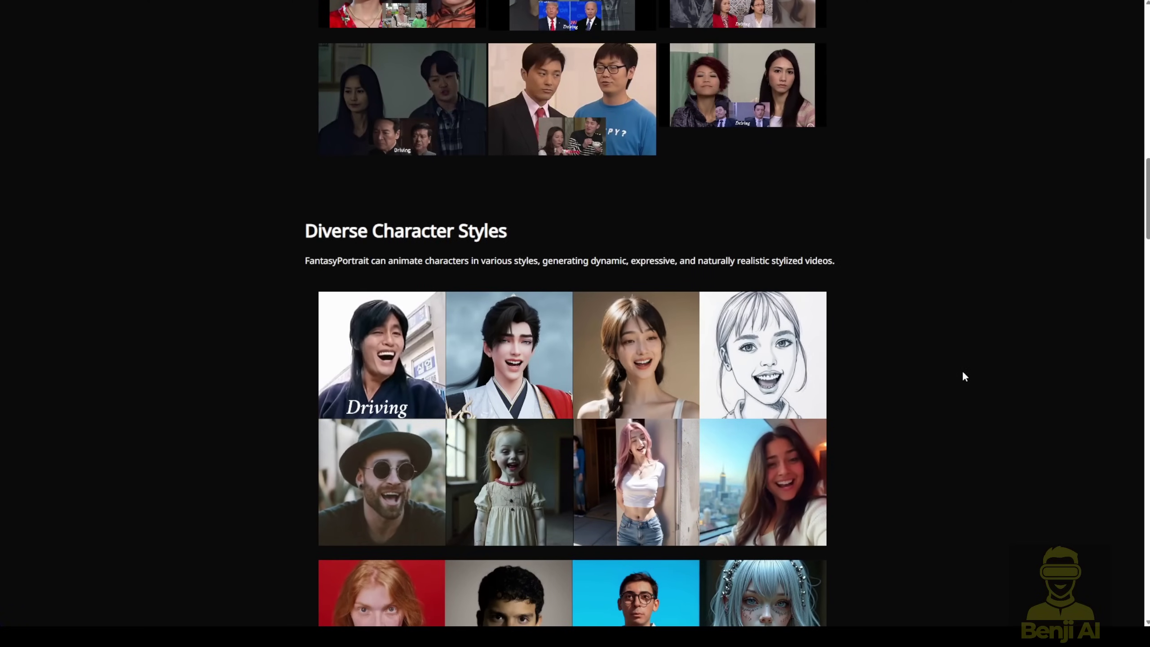
pyautogui.scroll(-1, 964, 375)
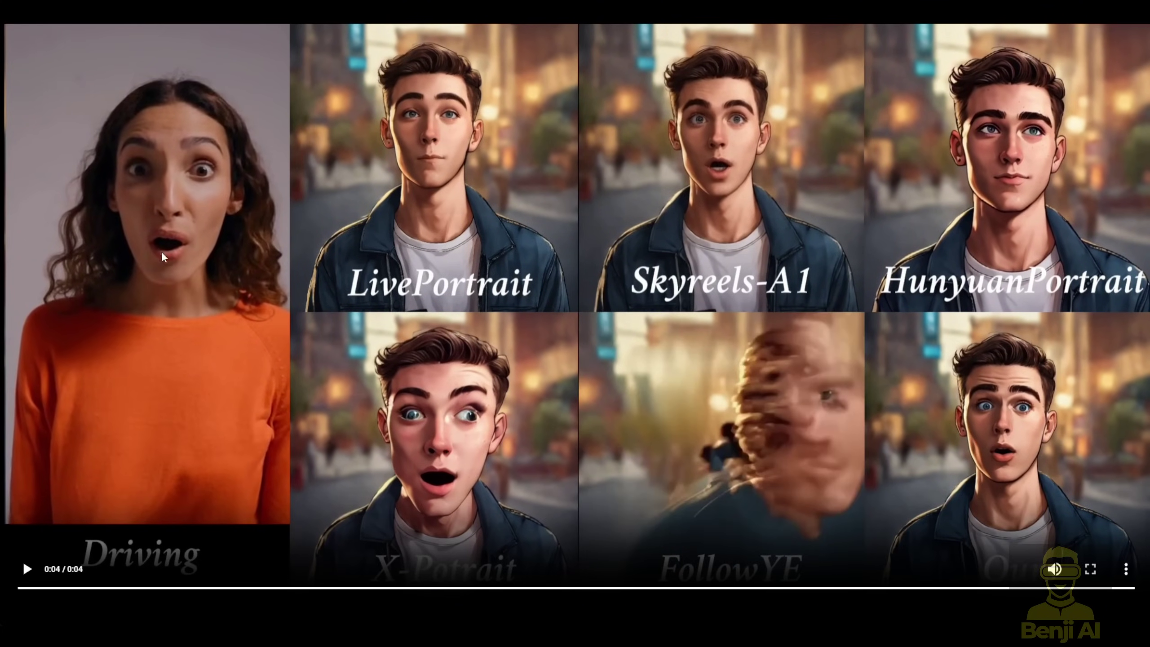
# Step: Rewind, replay, pause and resume the comparison clips to review them
pyautogui.click(29, 589)
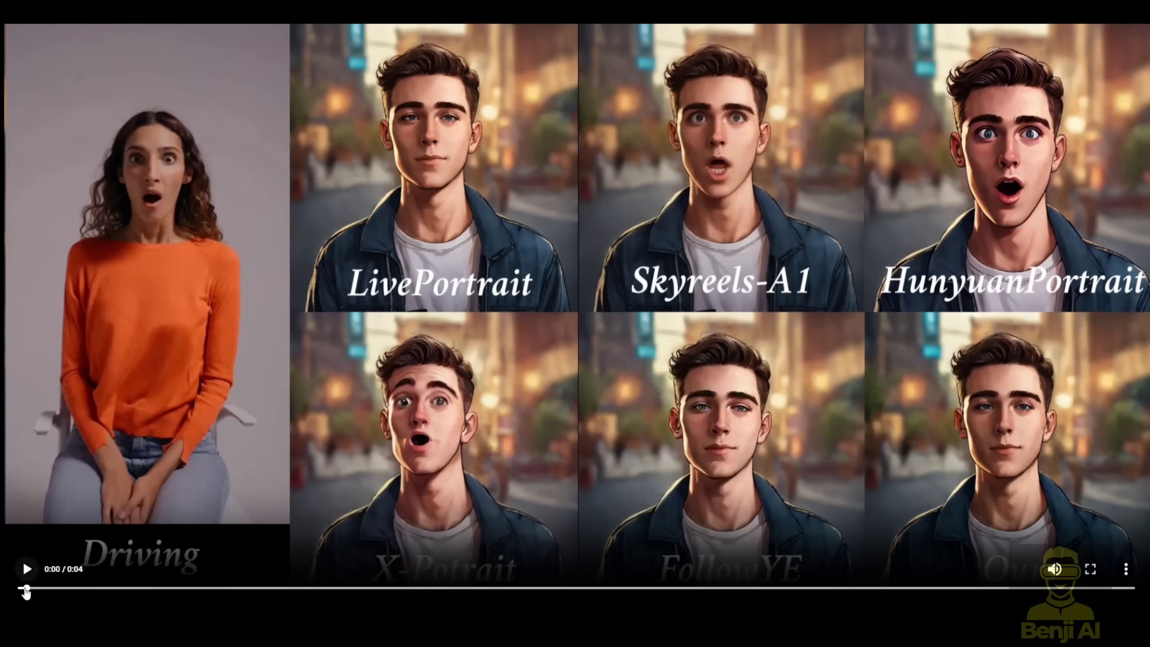
pyautogui.click(94, 588)
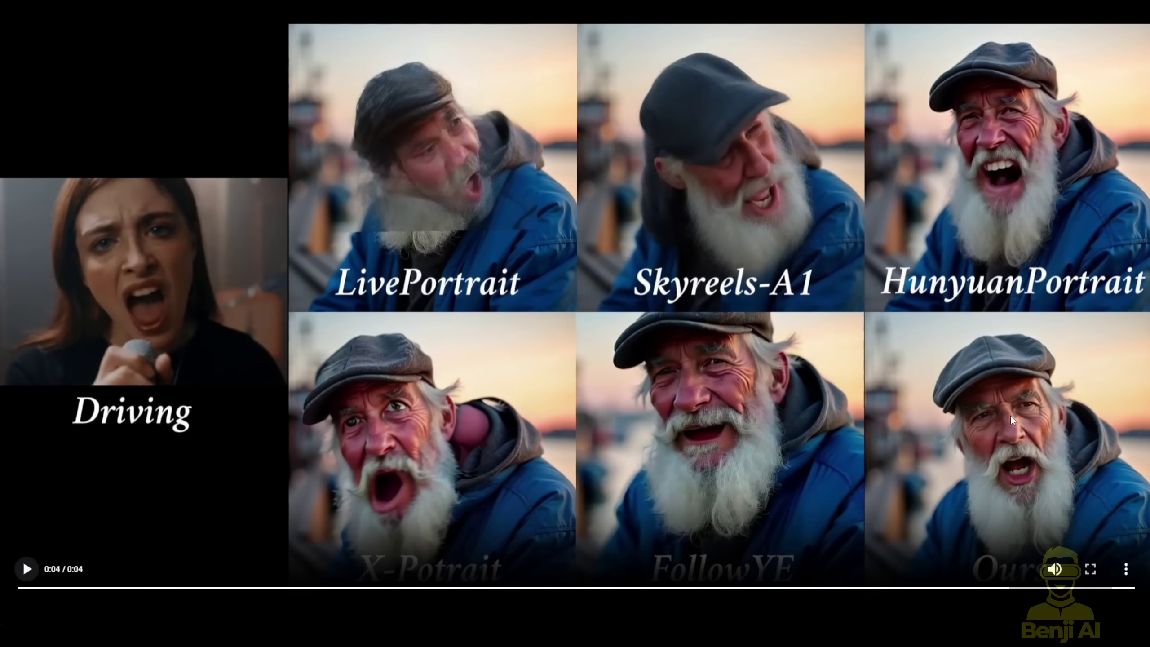
pyautogui.click(20, 575)
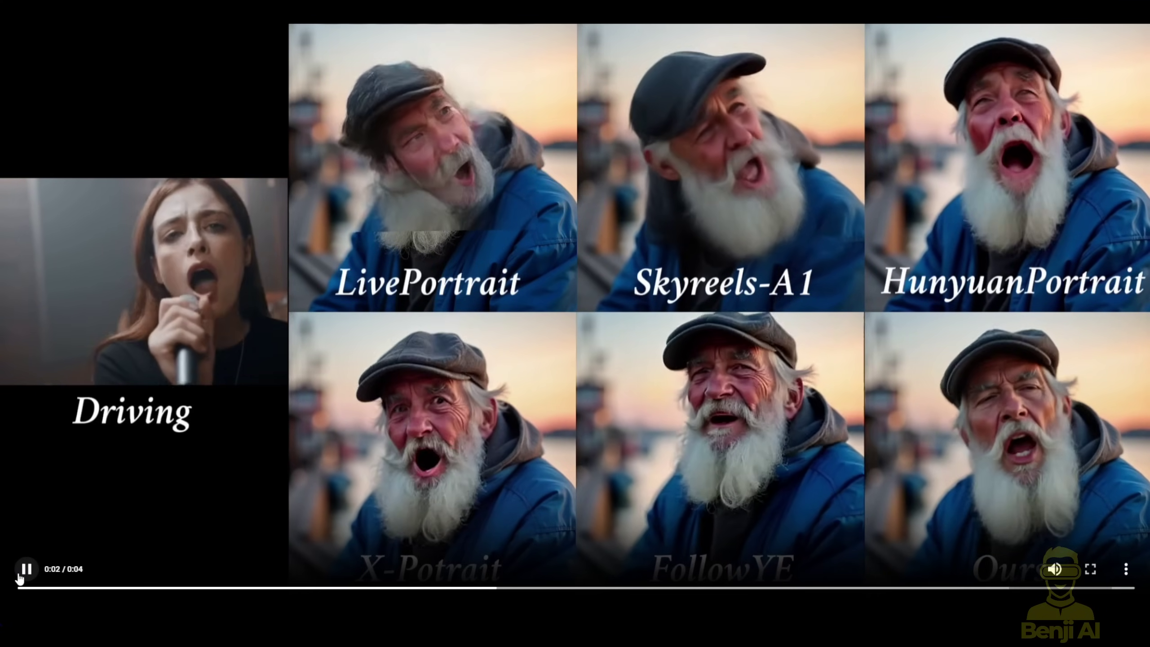
pyautogui.click(20, 574)
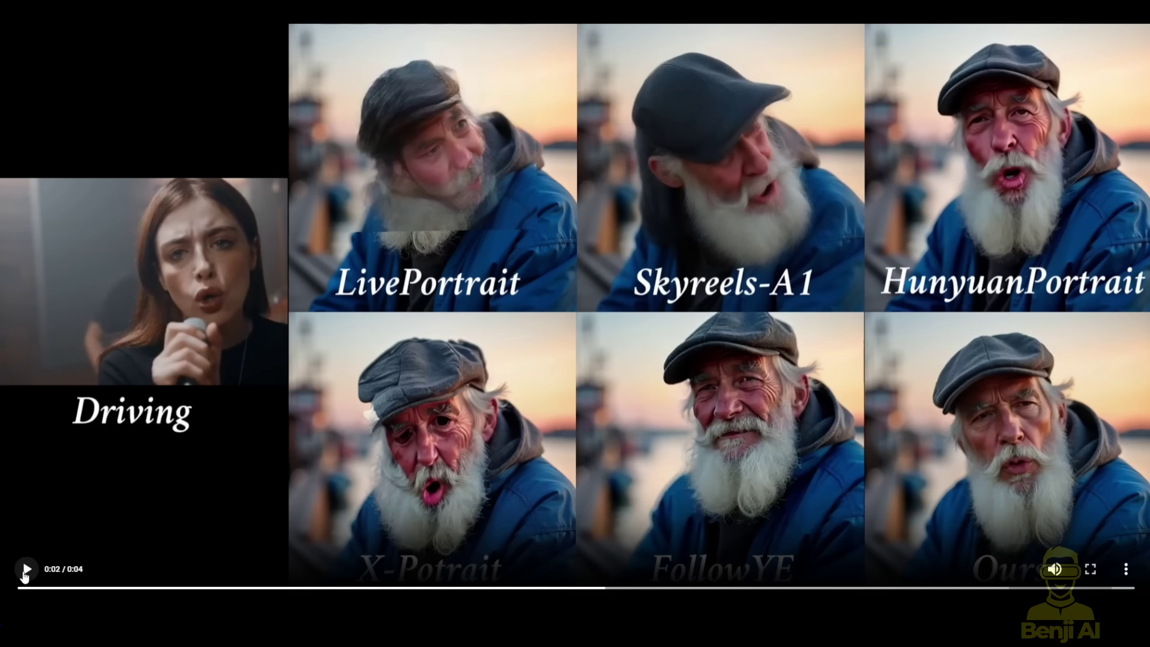
pyautogui.click(25, 571)
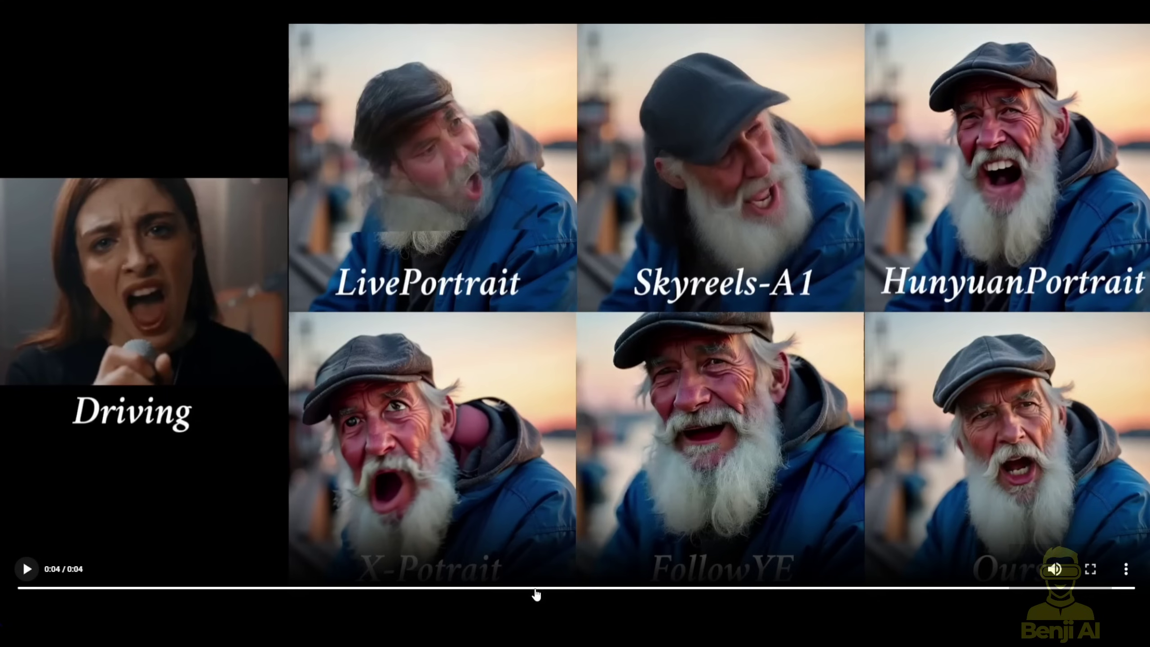
pyautogui.click(27, 570)
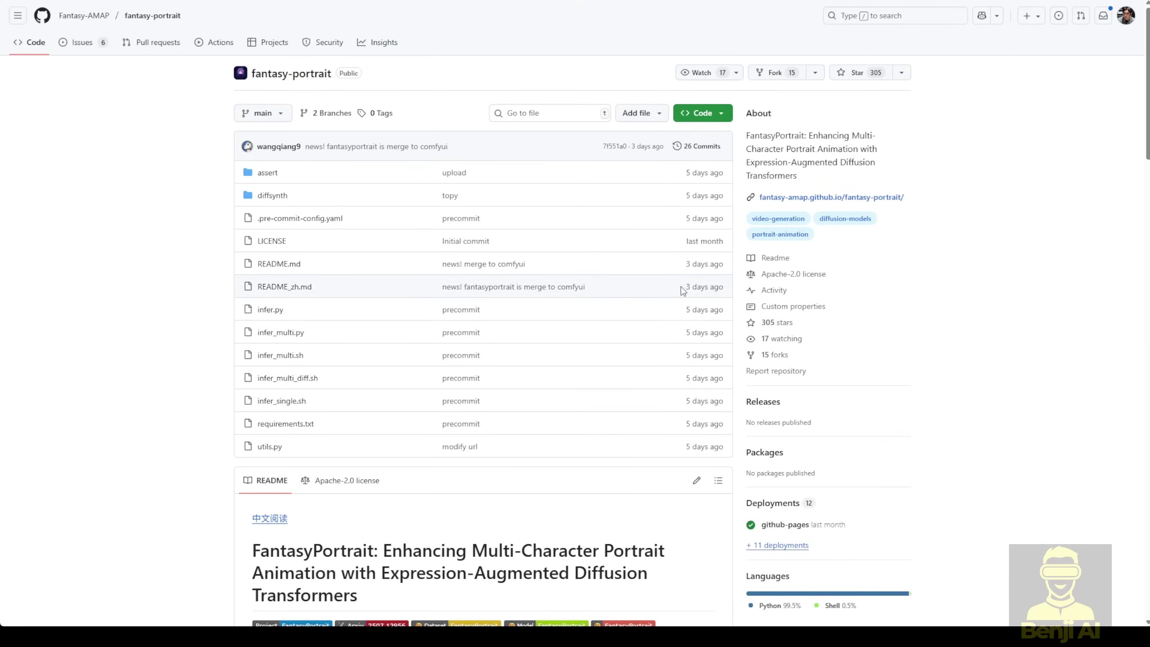
# Step: Open the ComfyUI-WanVideoWrapper repository from the Latest News link
pyautogui.scroll(-5, 955, 400)
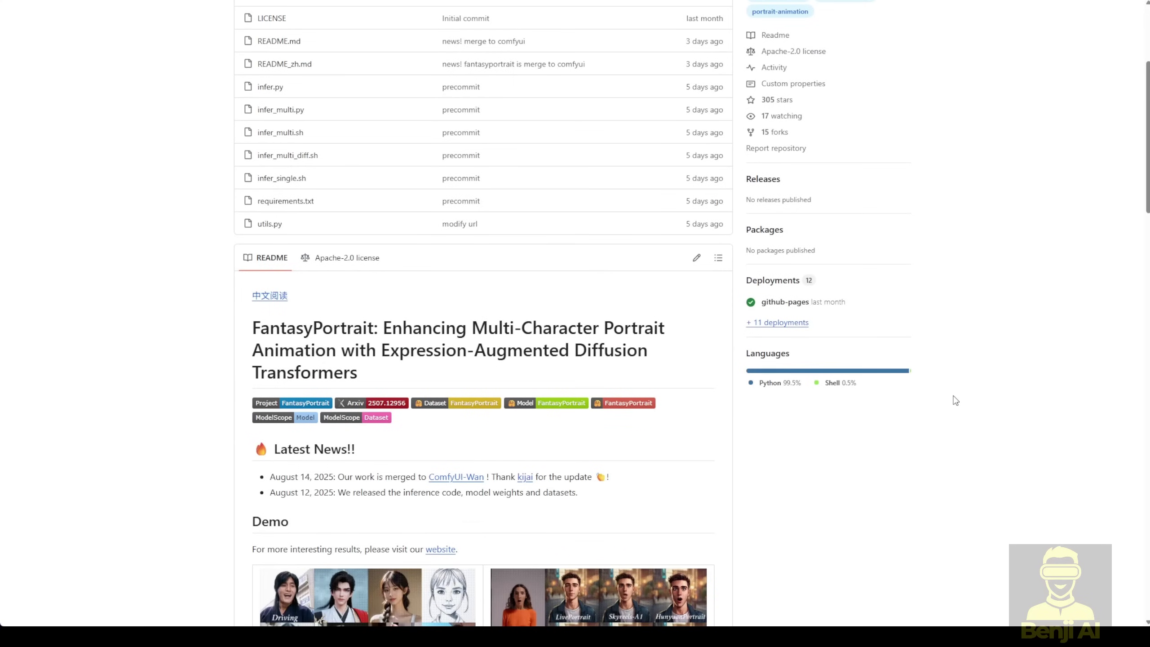
pyautogui.scroll(-3, 955, 401)
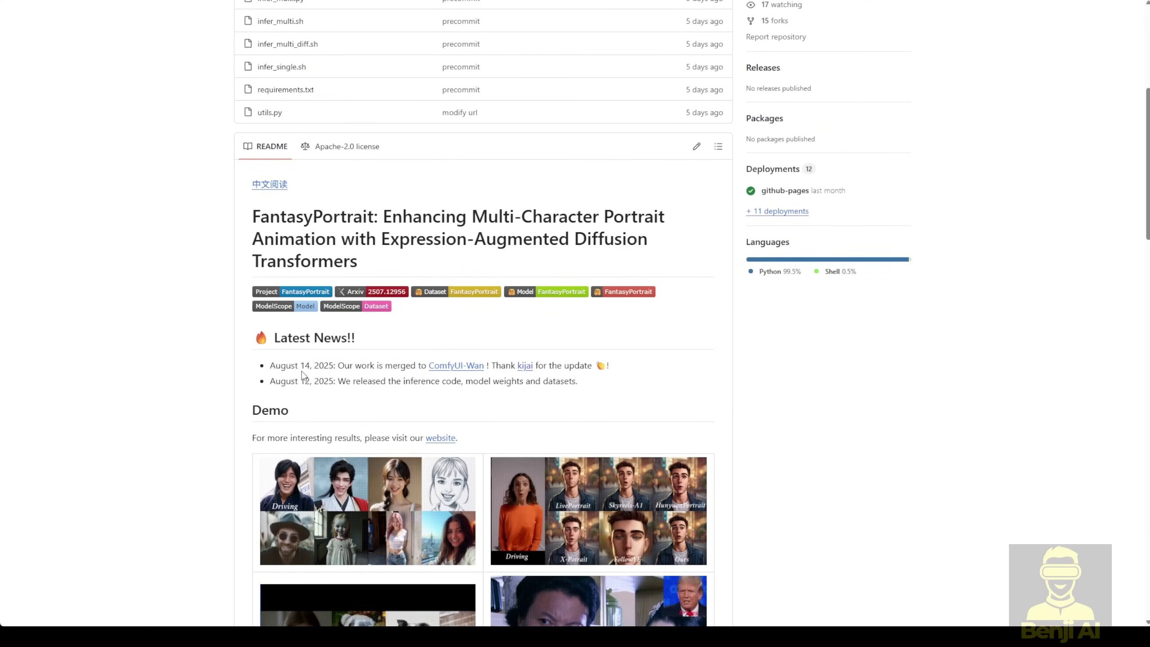
pyautogui.moveTo(286, 365); pyautogui.dragTo(404, 364)
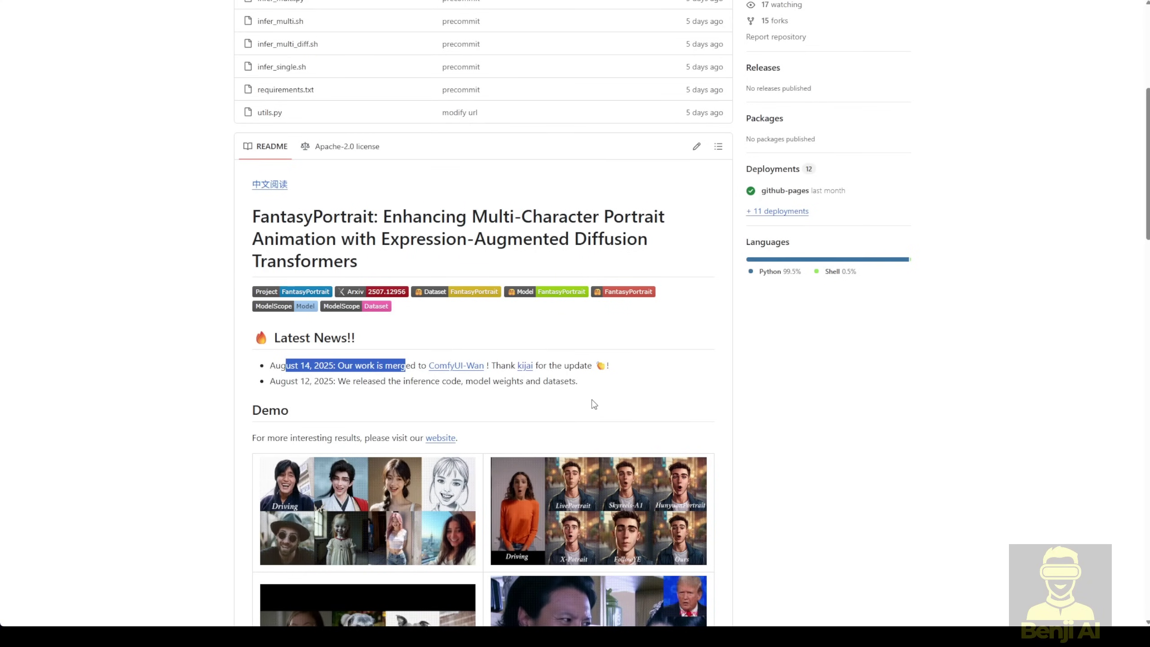
pyautogui.click(456, 365)
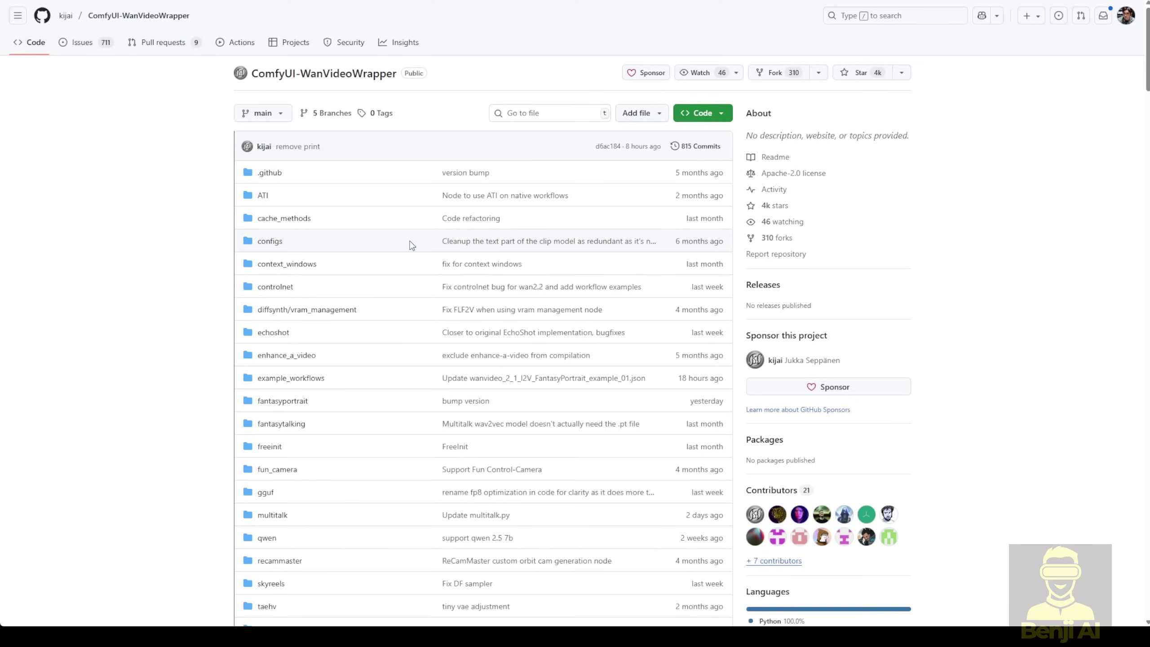
# Step: Select the fantasyportrait folder name and start searching the repository's files for it
pyautogui.scroll(-2, 411, 250)
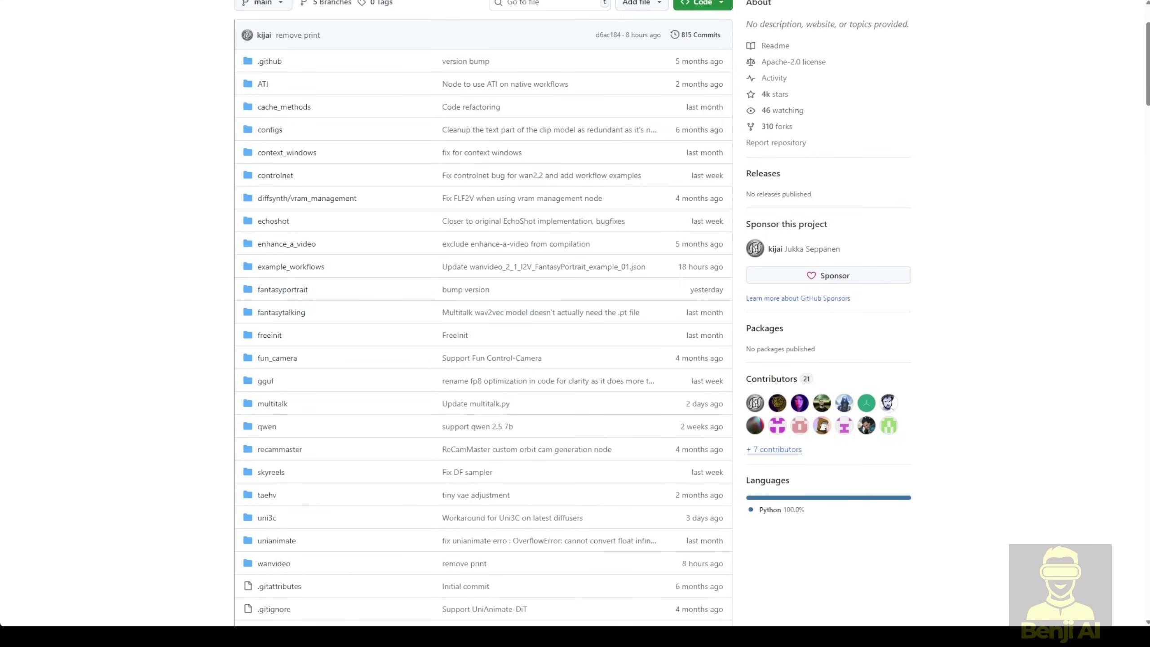
pyautogui.moveTo(334, 293); pyautogui.dragTo(247, 291)
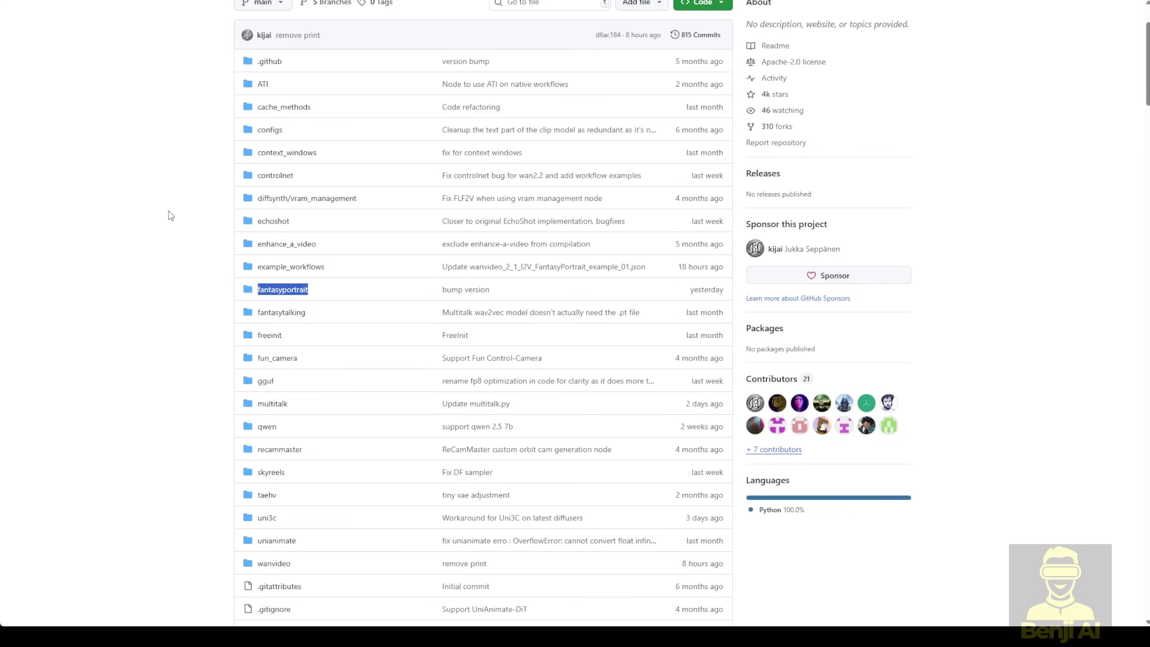
pyautogui.press('t')
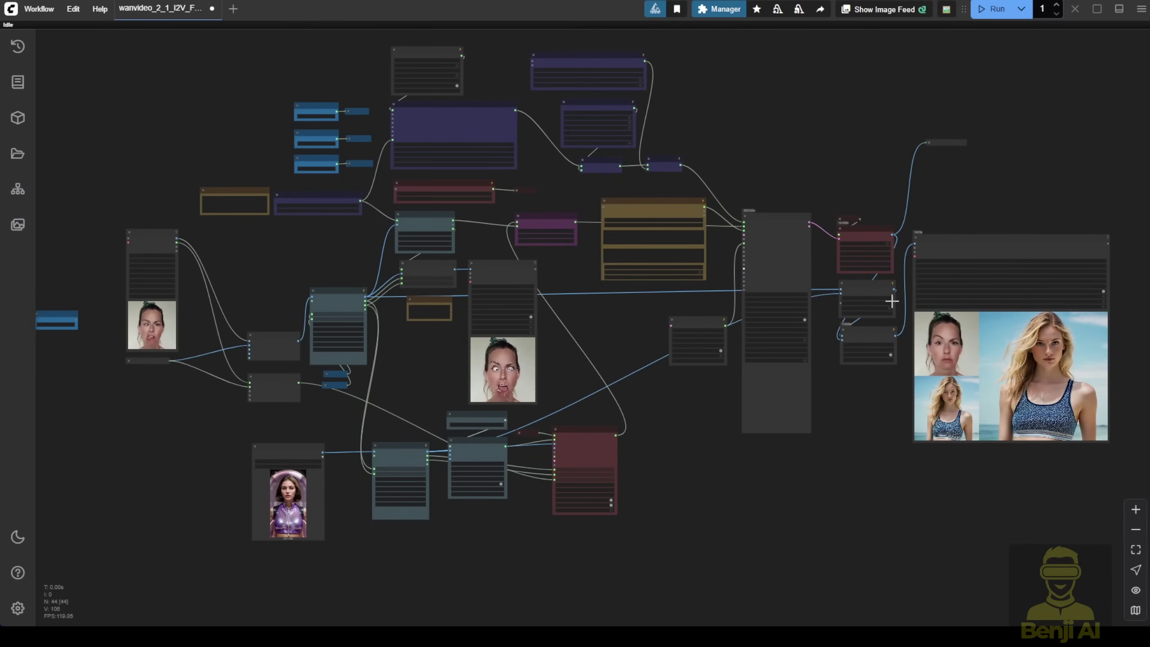
# Step: Zoom and pan to the FantasyPortrait Model Loader node and select it
pyautogui.scroll(4, 892, 301)
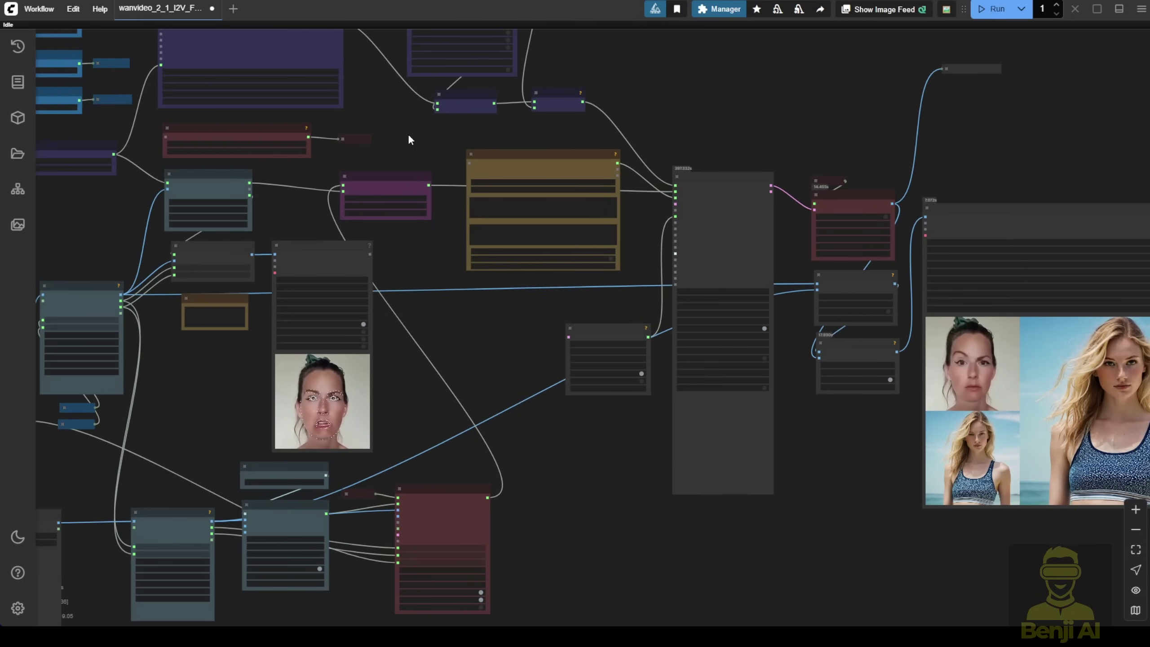
pyautogui.moveTo(408, 133); pyautogui.dragTo(659, 79)
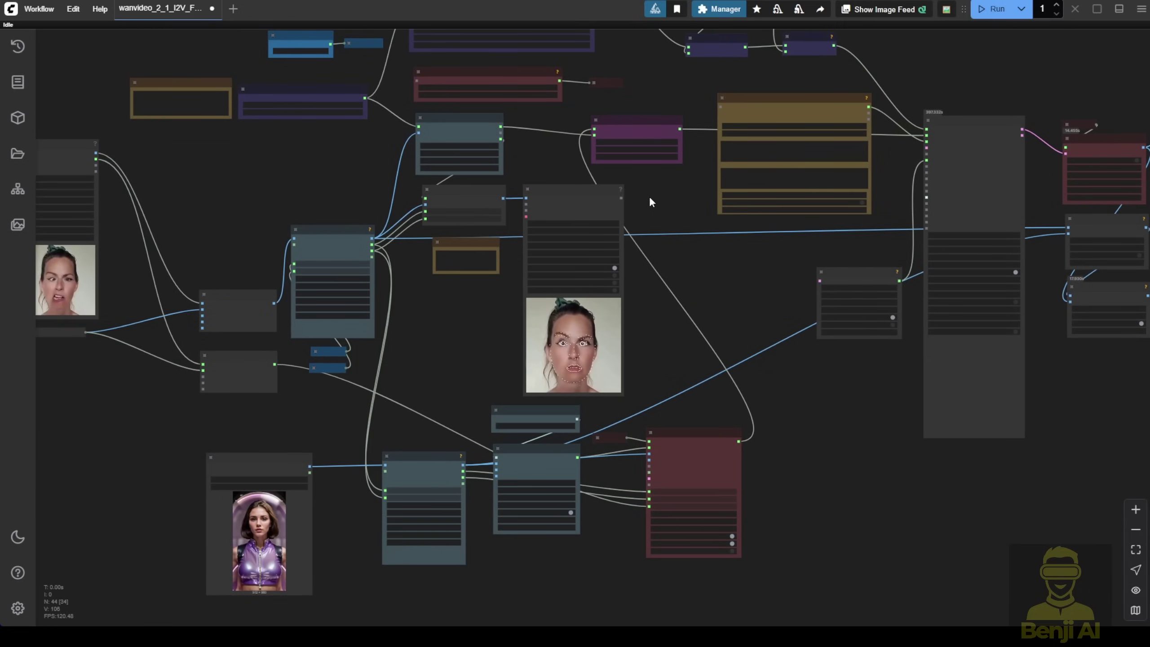
pyautogui.scroll(10, 298, 27)
pyautogui.click(297, 201)
pyautogui.moveTo(309, 197)
pyautogui.mouseDown()
pyautogui.moveTo(286, 192)
pyautogui.moveTo(315, 201)
pyautogui.mouseUp()
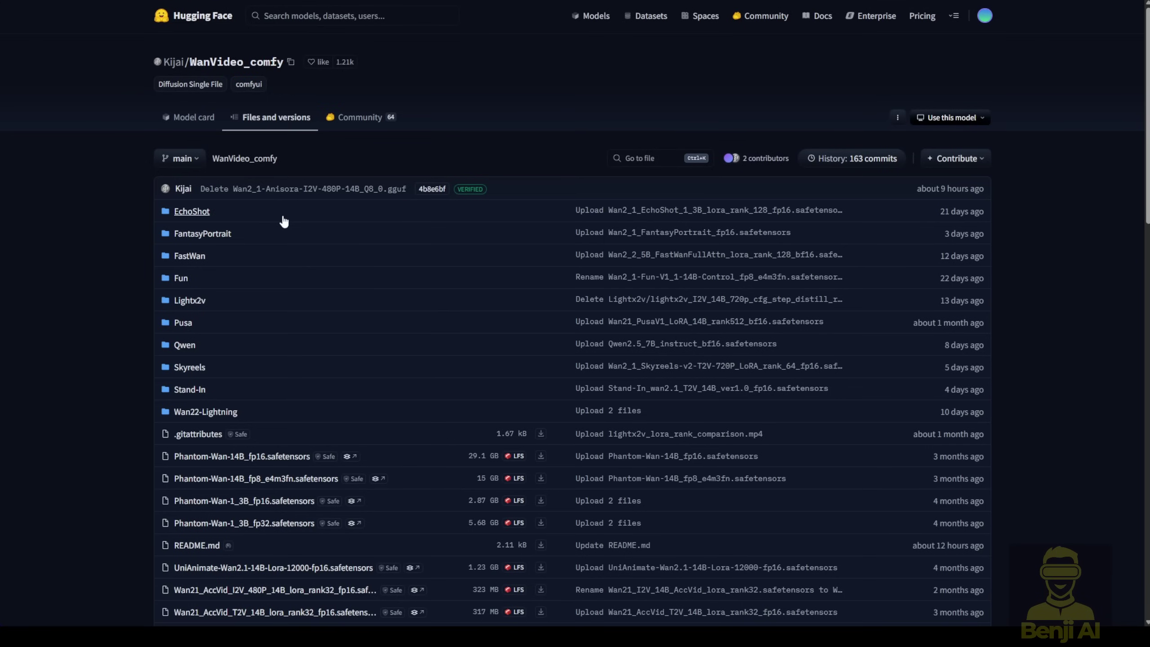
# Step: Open WanVideo_comfy's FantasyPortrait folder and select the Wan2_1_FantasyPortrait_fp16.safetensors file name
pyautogui.scroll(-2, 284, 222)
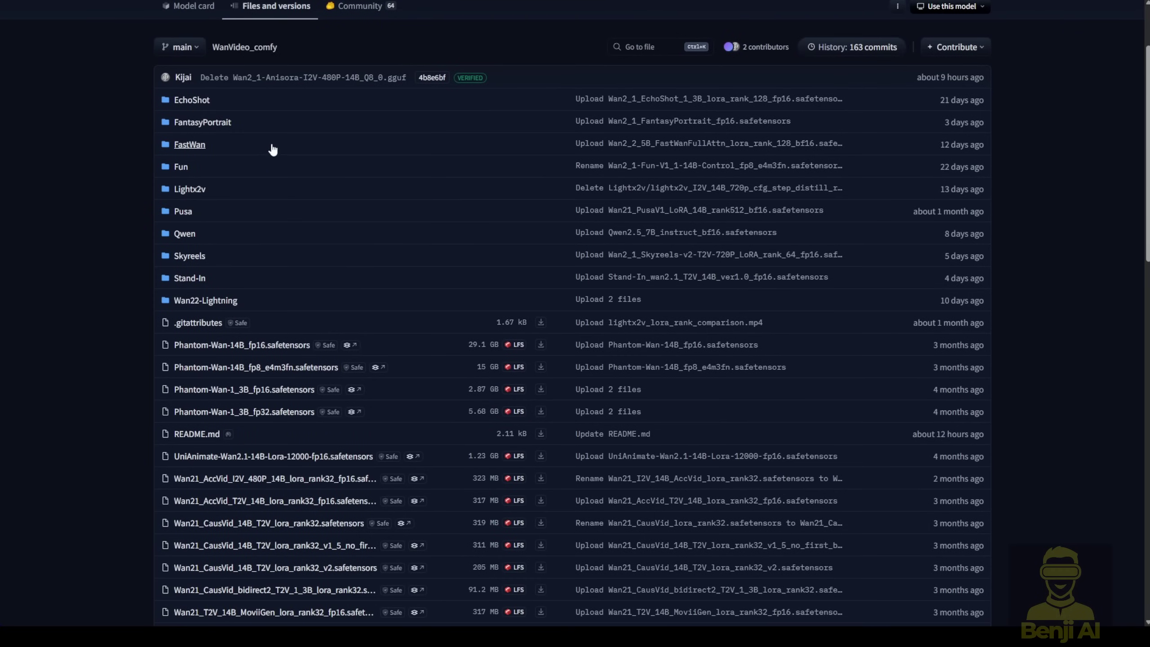
pyautogui.click(203, 122)
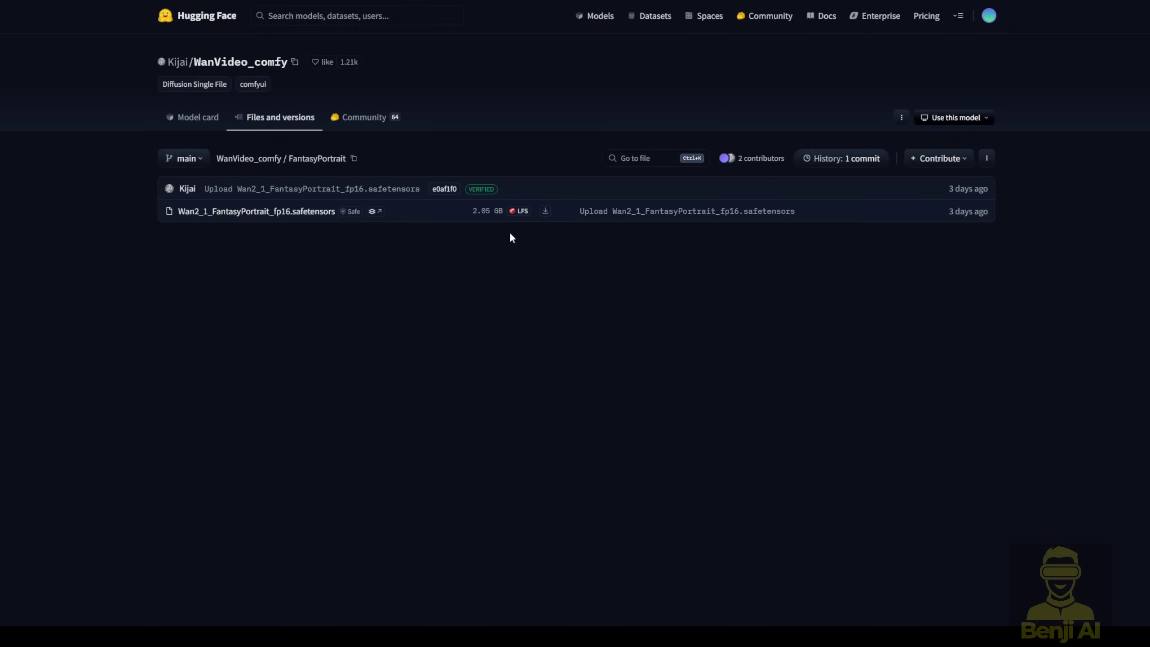
pyautogui.moveTo(336, 211); pyautogui.dragTo(172, 216)
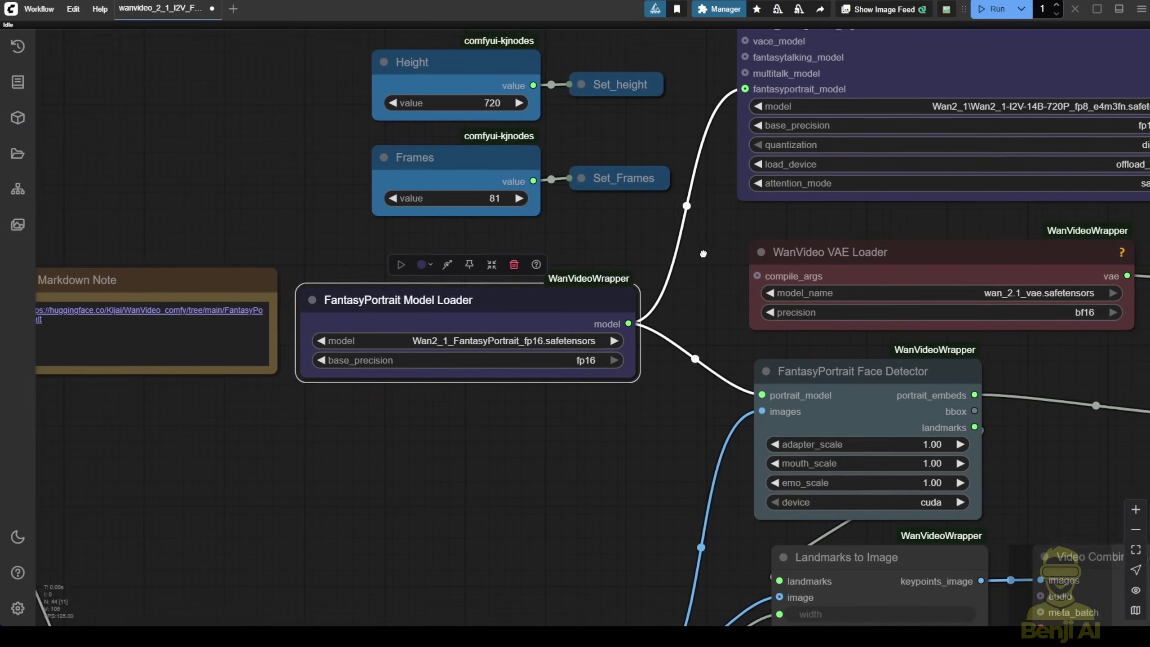
pyautogui.scroll(4, 352, 358)
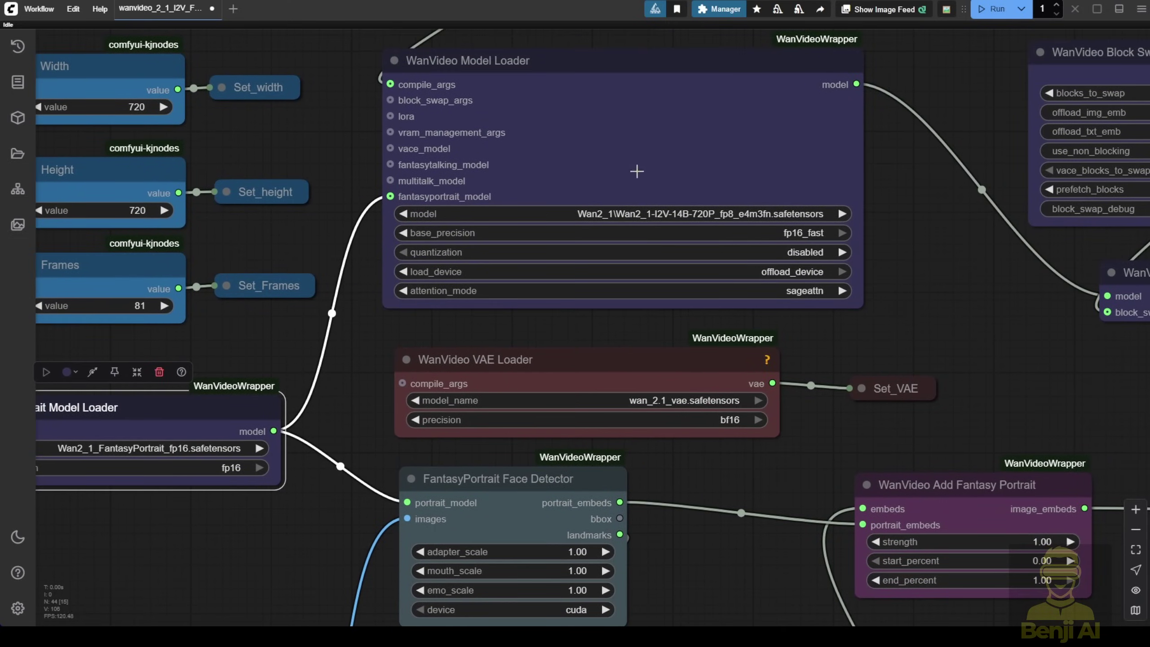
pyautogui.scroll(5, 652, 195)
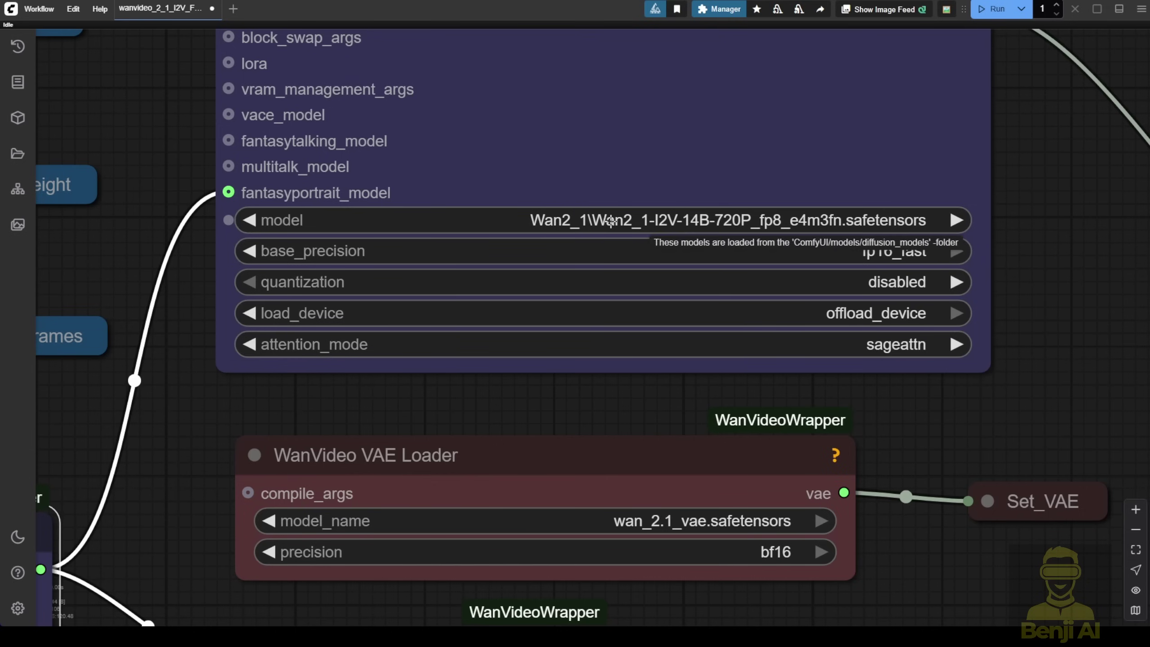
pyautogui.scroll(1, 809, 336)
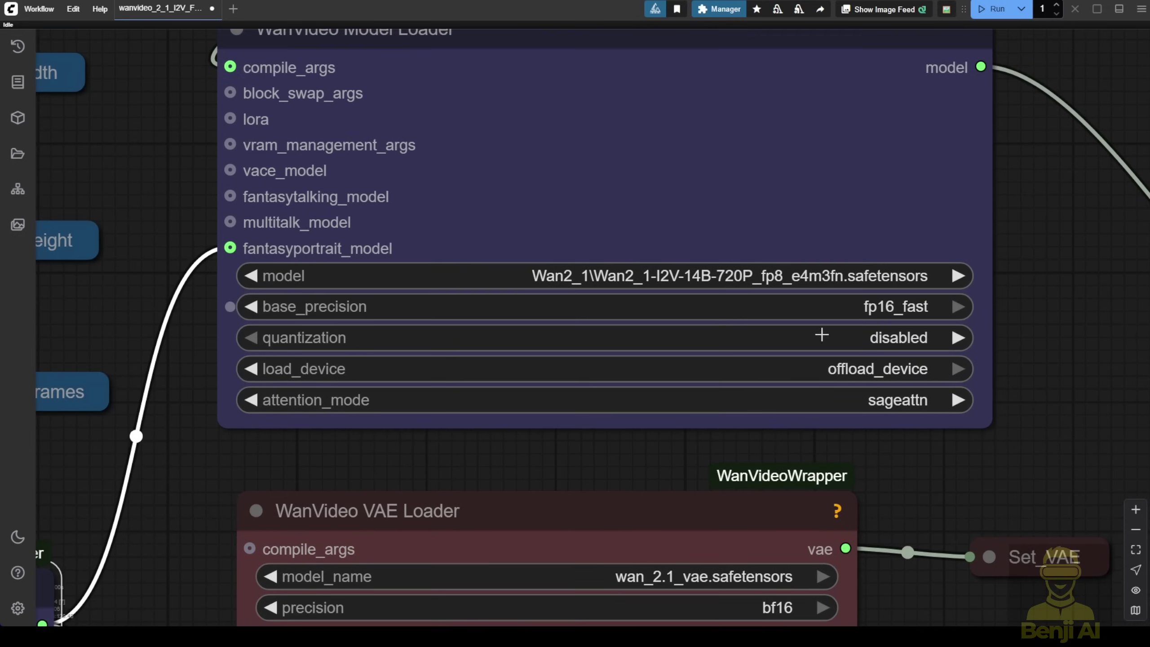
pyautogui.scroll(2, 747, 313)
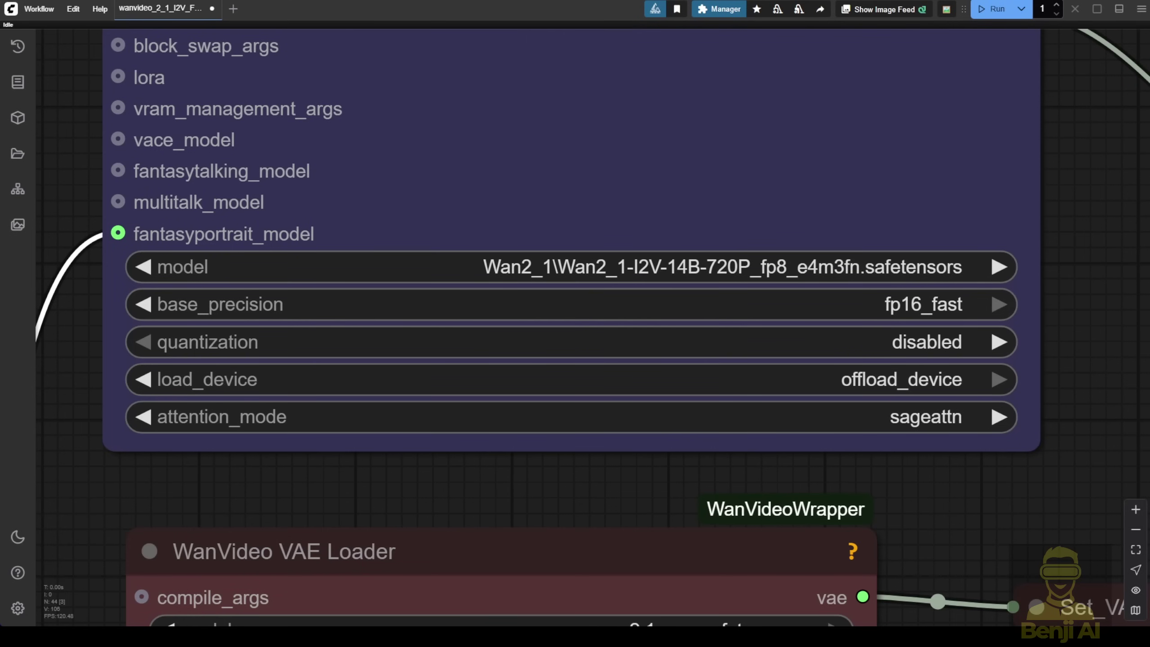
pyautogui.scroll(-4, 579, 89)
pyautogui.scroll(-2, 749, 148)
# Step: Pan past the Block Swap, face detector and landmark nodes to the image loading and resize nodes
pyautogui.moveTo(929, 209); pyautogui.dragTo(591, 237)
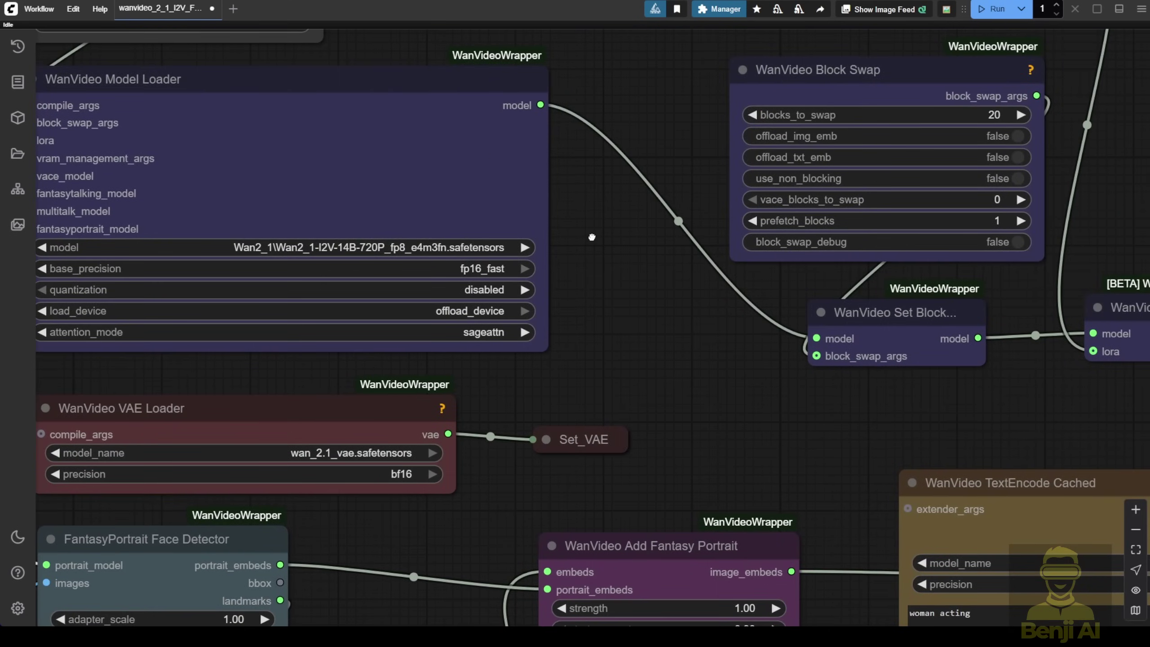
pyautogui.scroll(-4, 591, 232)
pyautogui.moveTo(597, 301); pyautogui.dragTo(670, 35)
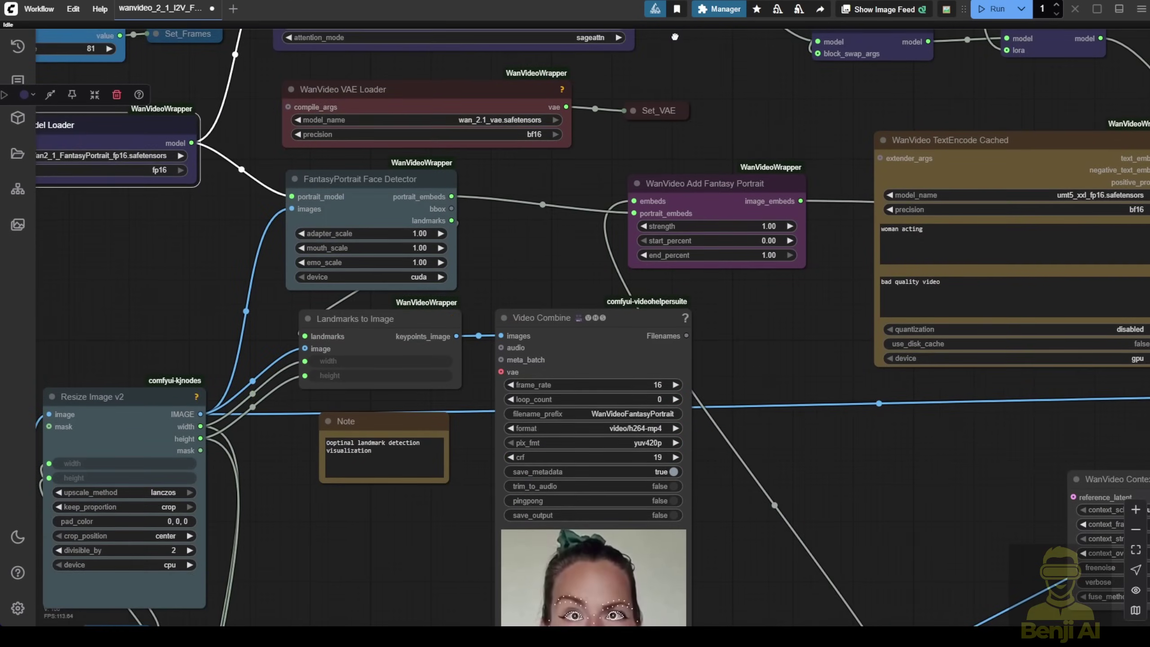
pyautogui.scroll(-2, 367, 552)
pyautogui.moveTo(367, 552); pyautogui.dragTo(560, 179)
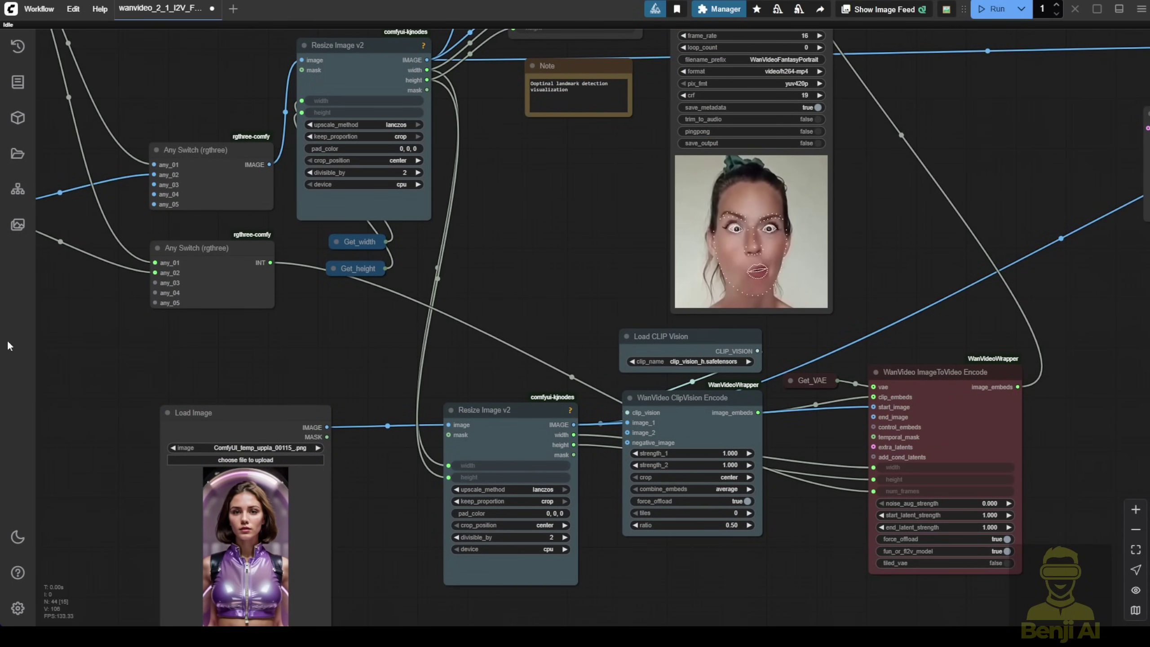
# Step: Select the Load Image node, then zoom into the final Video Combine comparison preview
pyautogui.click(237, 428)
pyautogui.moveTo(400, 529); pyautogui.dragTo(418, 380)
pyautogui.scroll(3, 389, 446)
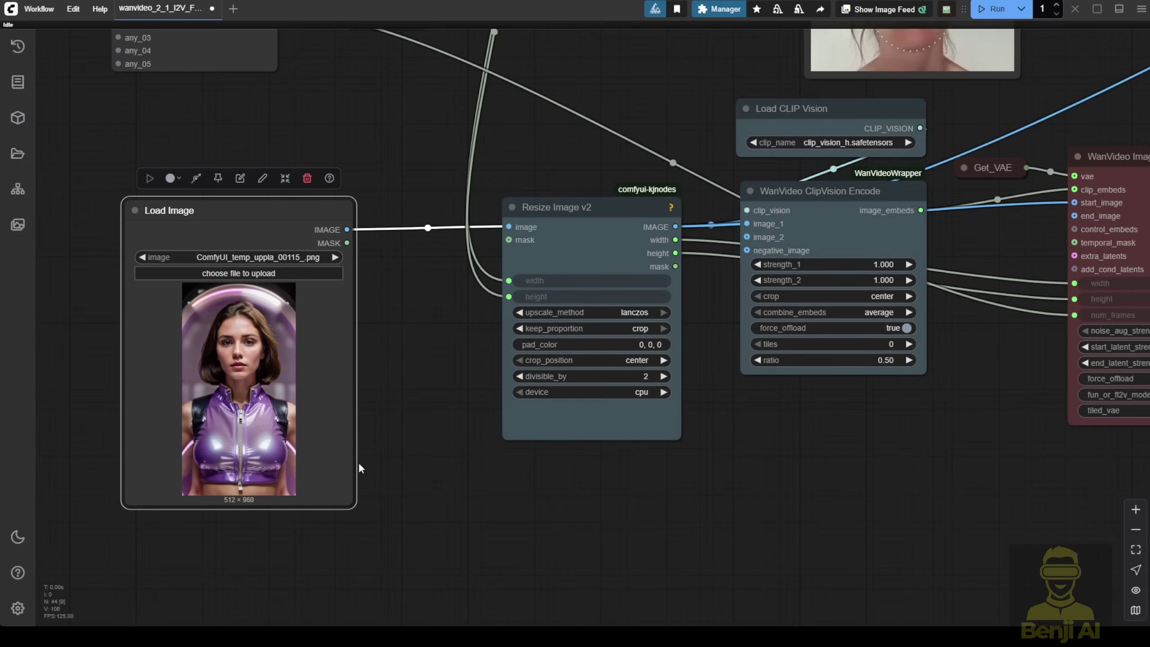
pyautogui.scroll(-5, 763, 488)
pyautogui.moveTo(761, 533); pyautogui.dragTo(423, 521)
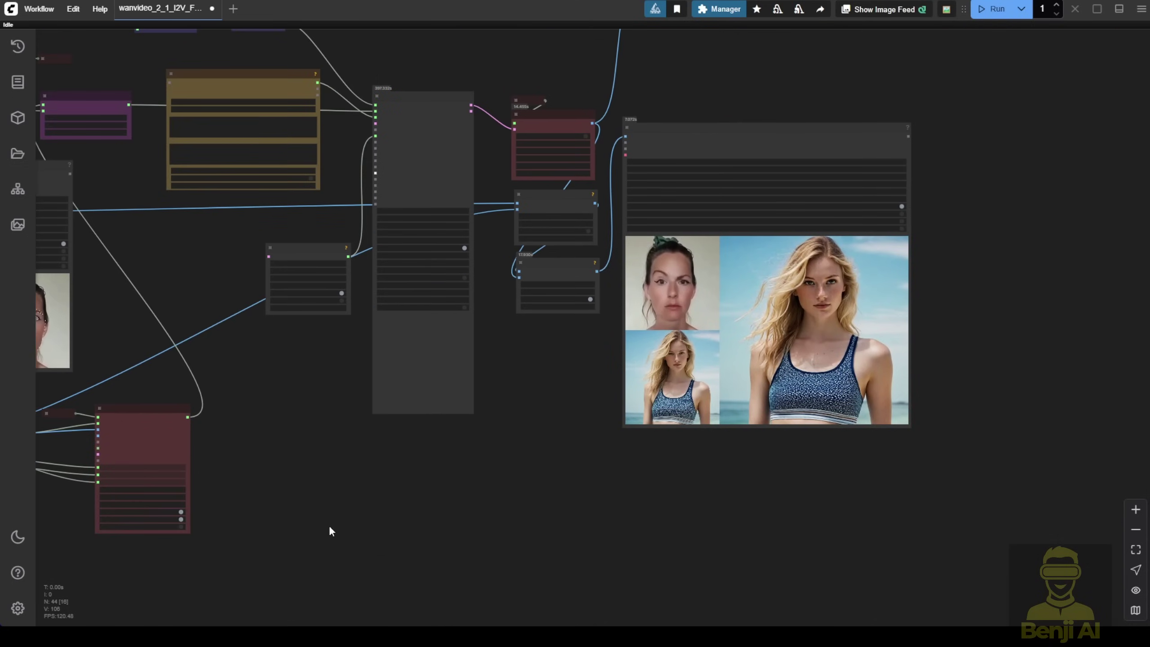
pyautogui.scroll(5, 532, 534)
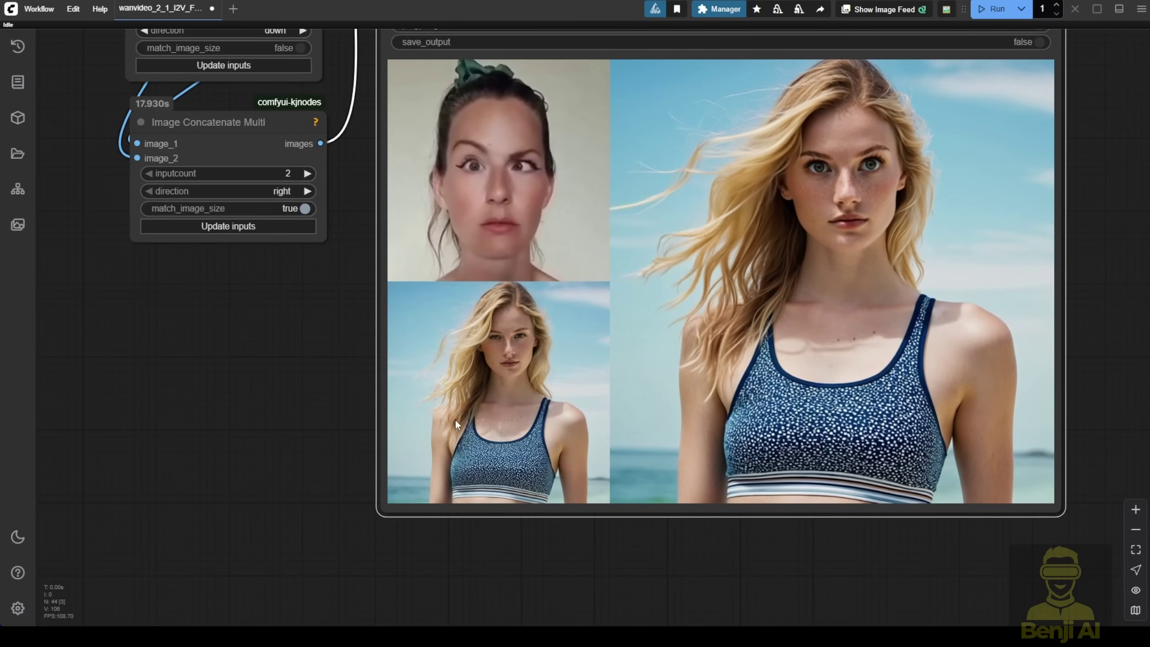
pyautogui.scroll(-2, 313, 336)
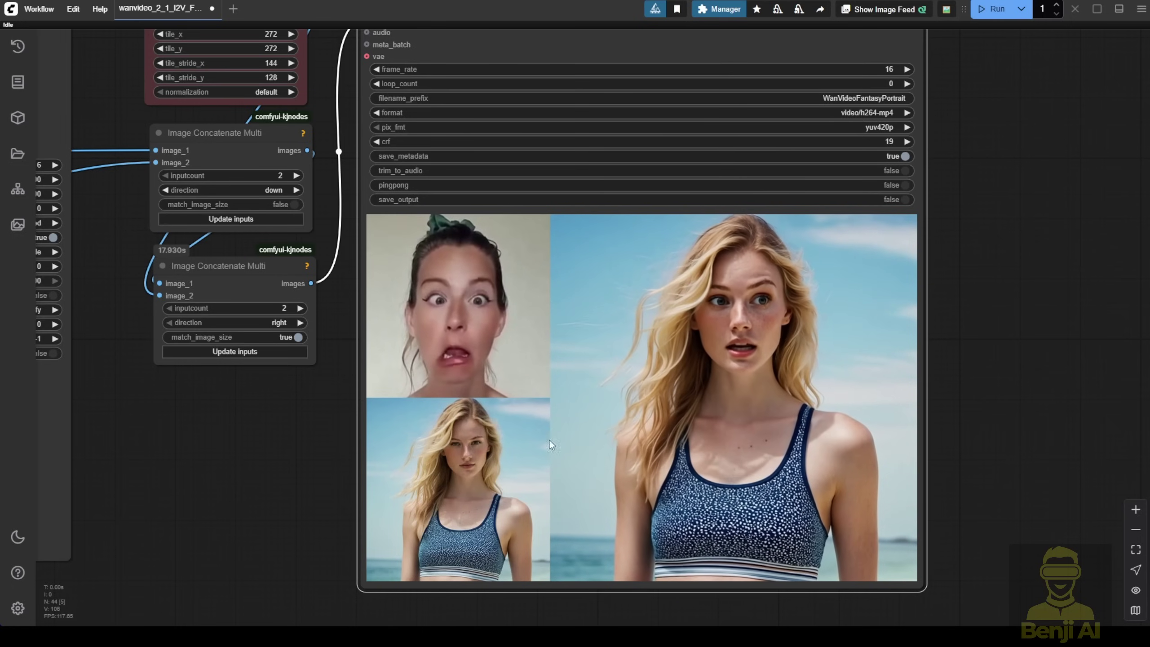
# Step: Zoom into the landmark Video Combine preview showing keypoint dots over the driving face
pyautogui.moveTo(984, 267); pyautogui.dragTo(863, 247)
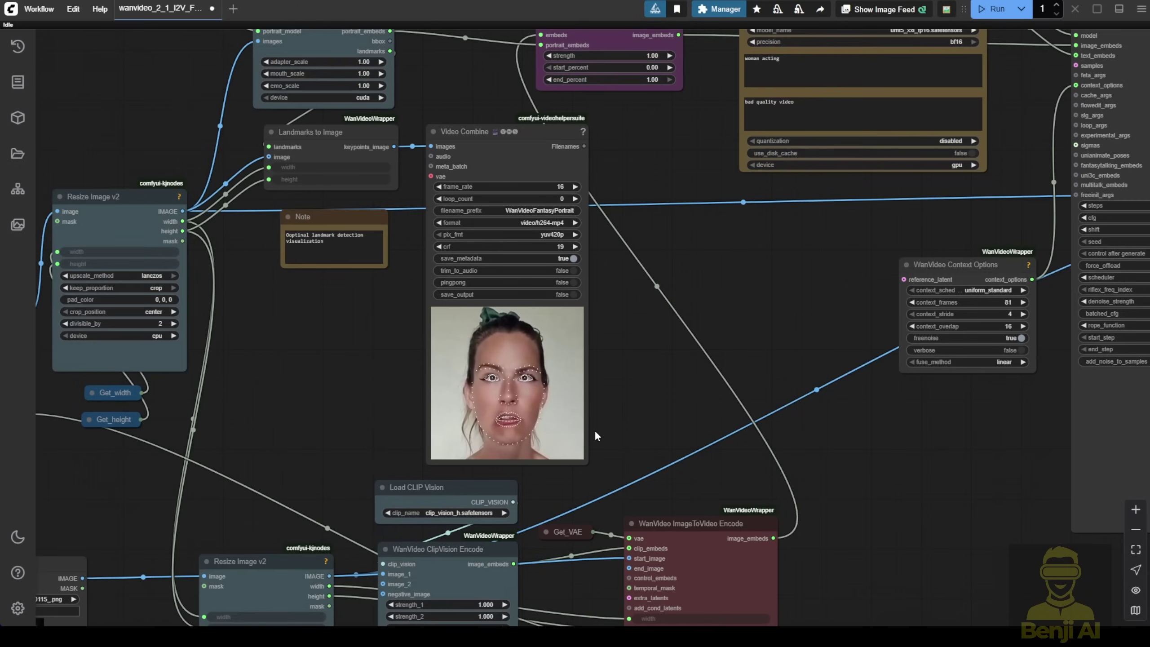
pyautogui.scroll(2, 595, 430)
pyautogui.scroll(2, 606, 386)
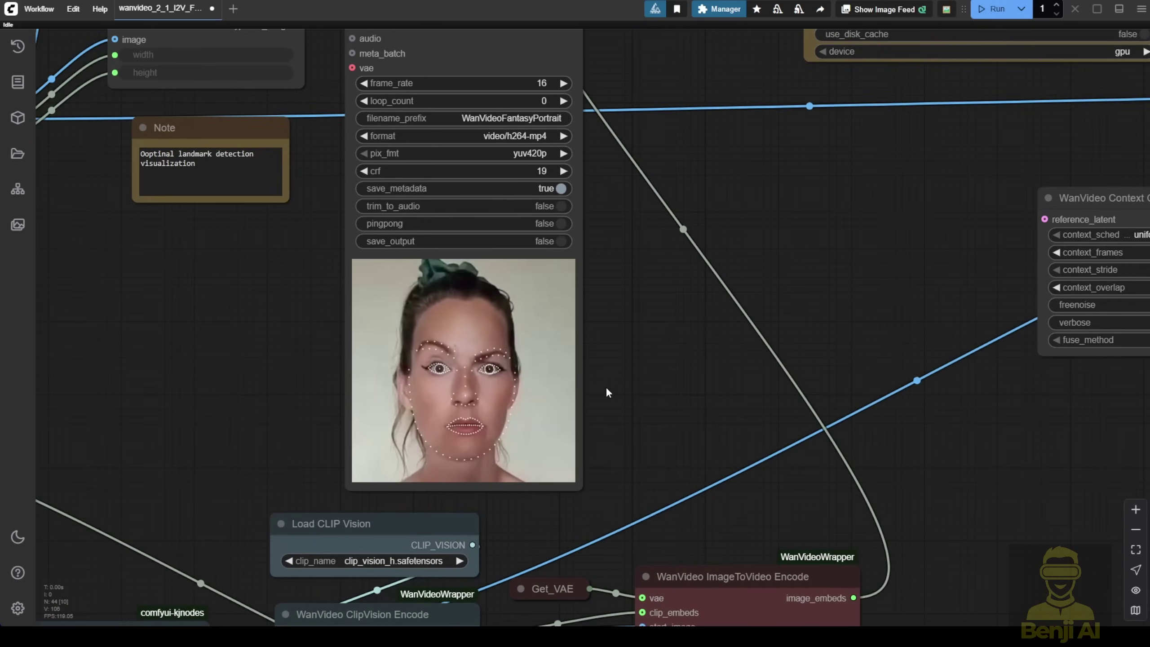
pyautogui.moveTo(606, 386); pyautogui.dragTo(727, 466)
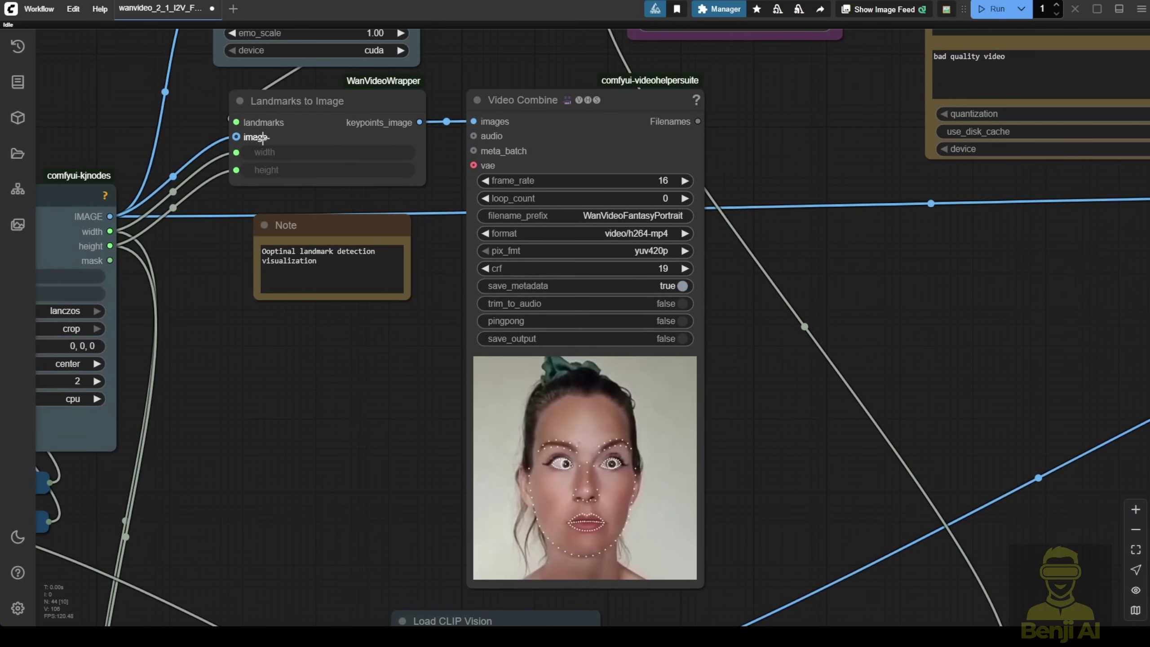
# Step: Pan back to the Face Detector, Landmarks to Image and VAE Loader nodes
pyautogui.moveTo(498, 63); pyautogui.dragTo(508, 169)
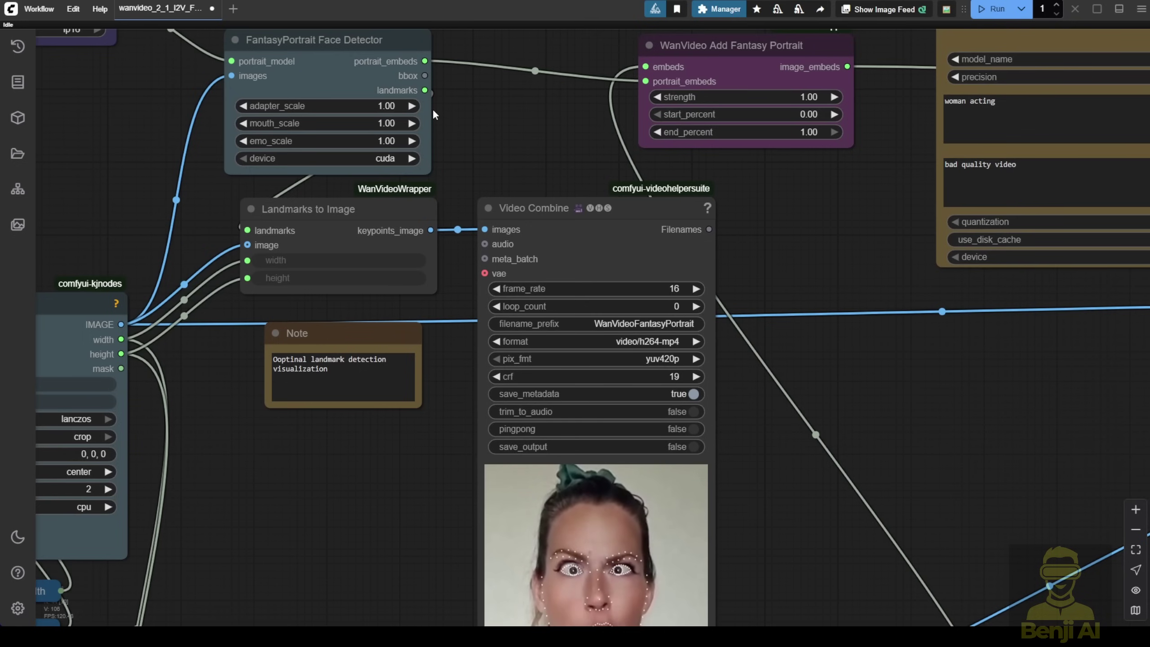
pyautogui.scroll(-5, 525, 322)
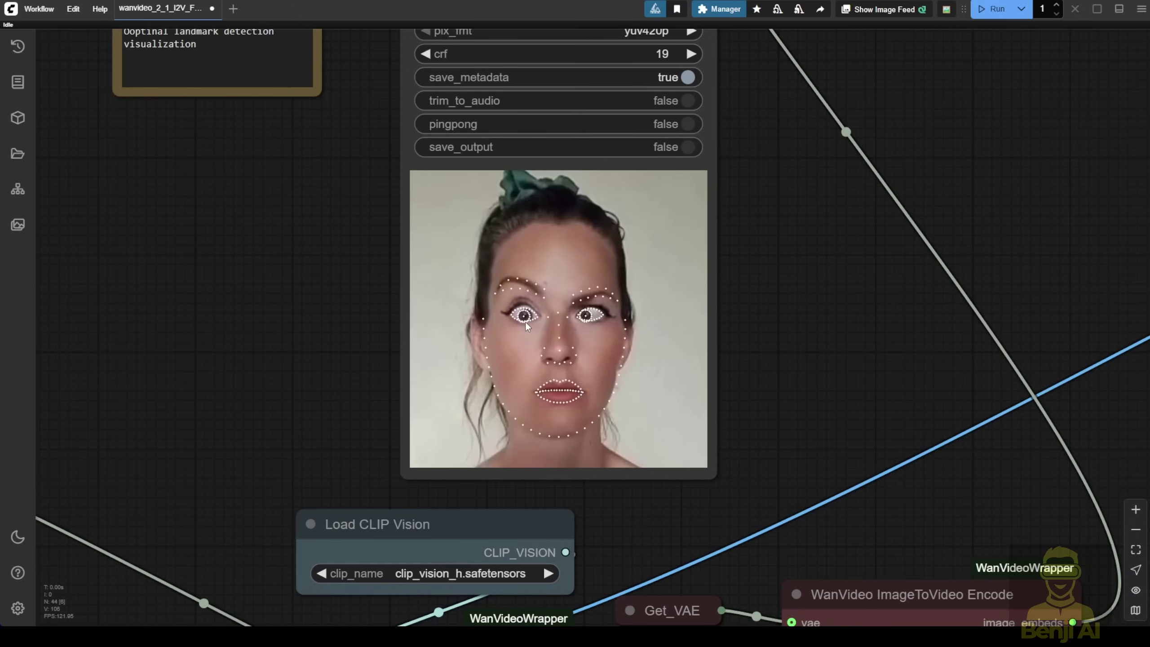
pyautogui.scroll(2, 521, 318)
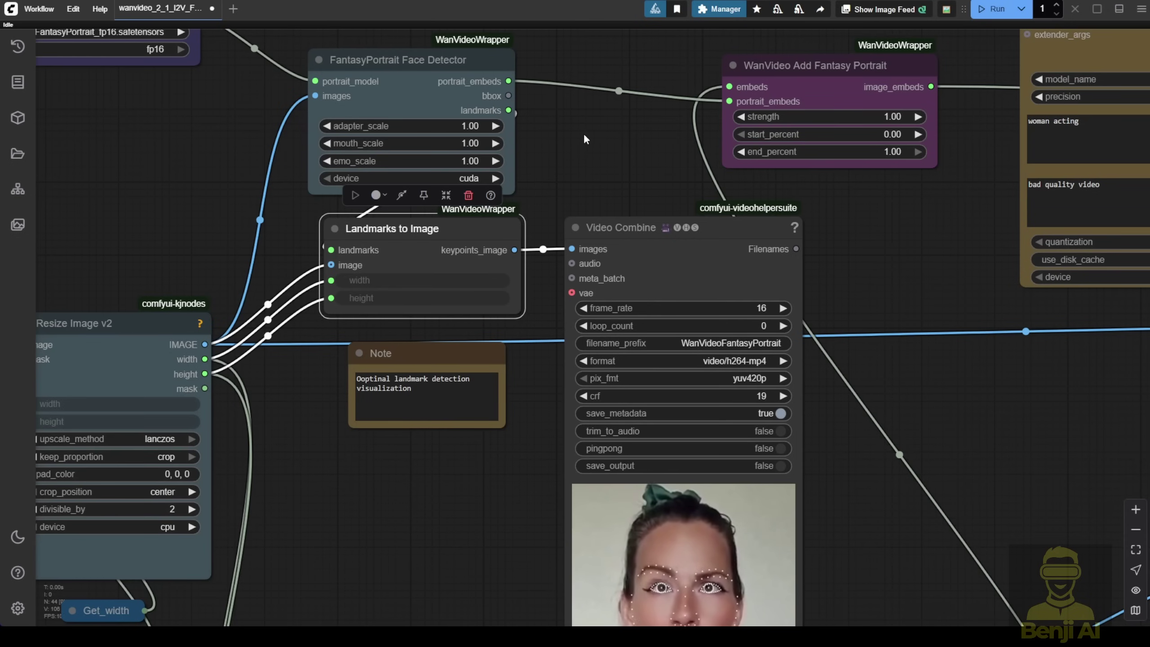
pyautogui.moveTo(584, 133); pyautogui.dragTo(519, 255)
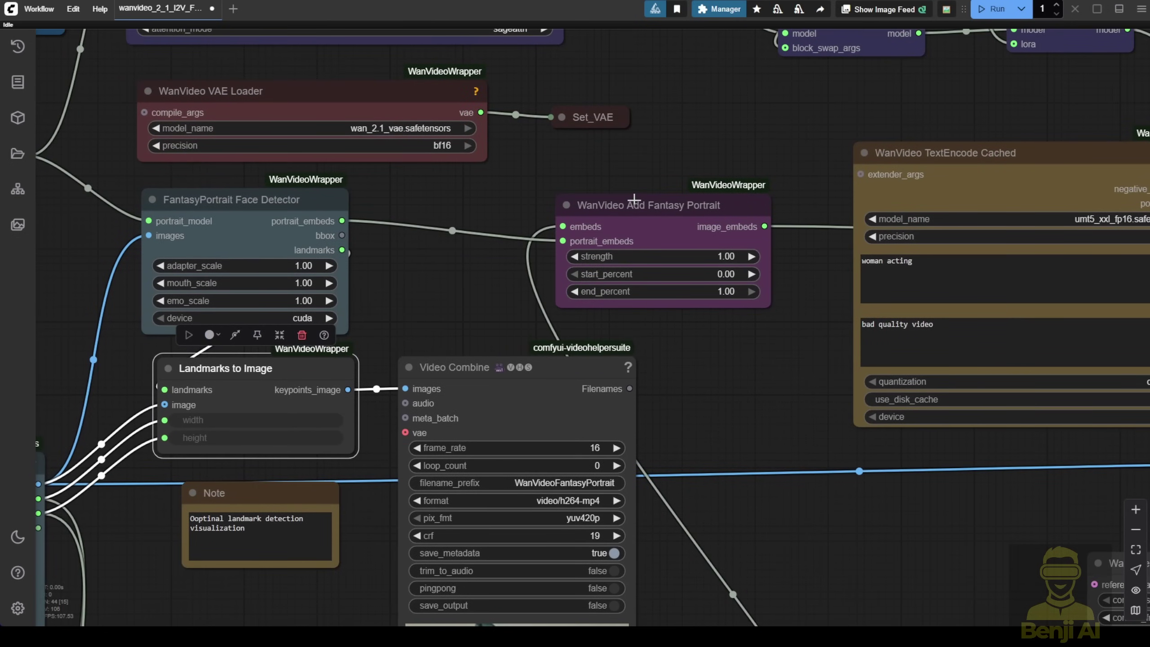
# Step: Move the FantasyPortrait Model Loader node beside the FantasyPortrait Face Detector
pyautogui.moveTo(52, 196); pyautogui.dragTo(283, 299)
pyautogui.click(199, 249)
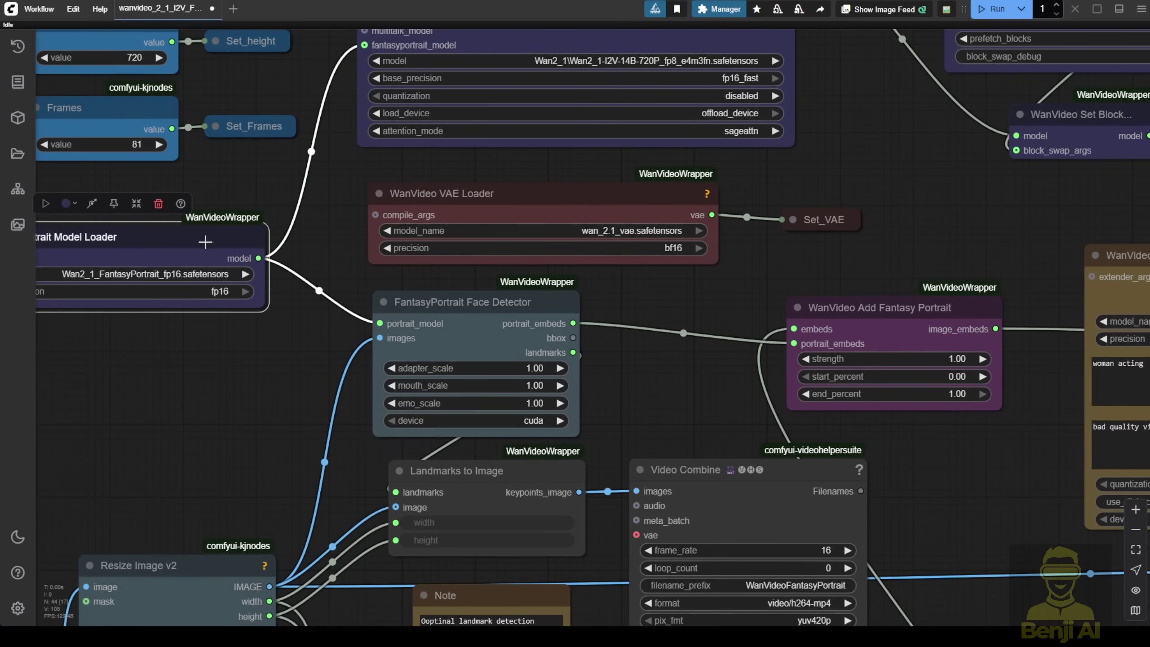
pyautogui.moveTo(199, 237); pyautogui.dragTo(274, 240)
# Step: Pan over the WanVideo Model Loader, Block Swap and LoRA Select nodes
pyautogui.moveTo(261, 318); pyautogui.dragTo(243, 403)
pyautogui.scroll(3, 580, 208)
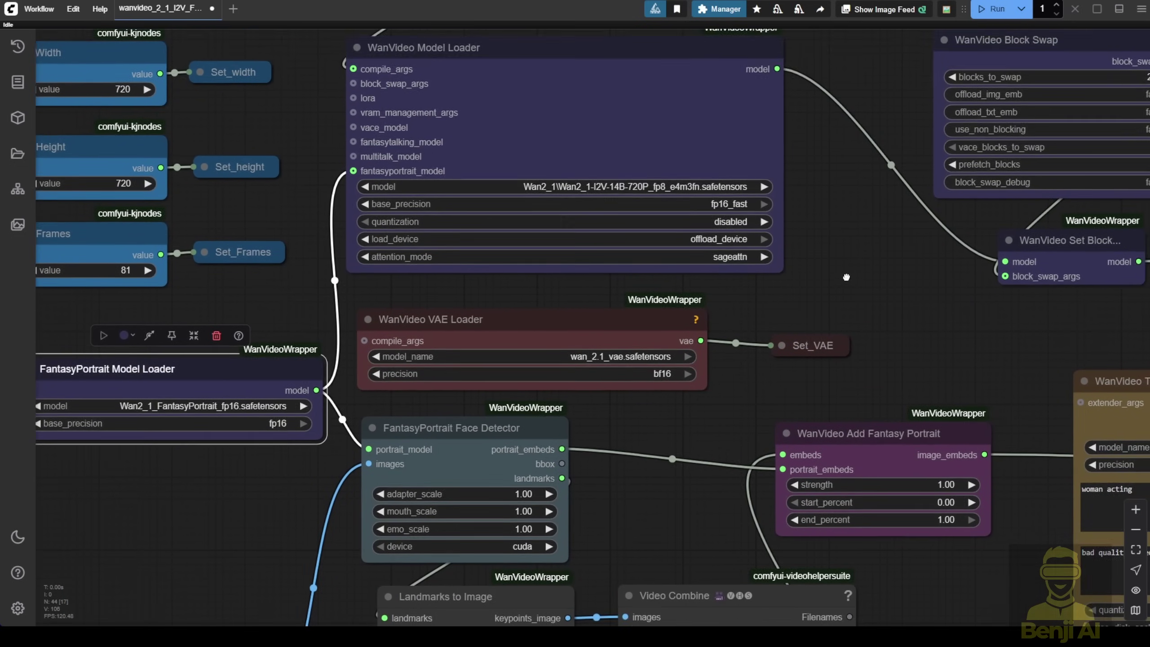
pyautogui.click(578, 185)
pyautogui.scroll(2, 566, 208)
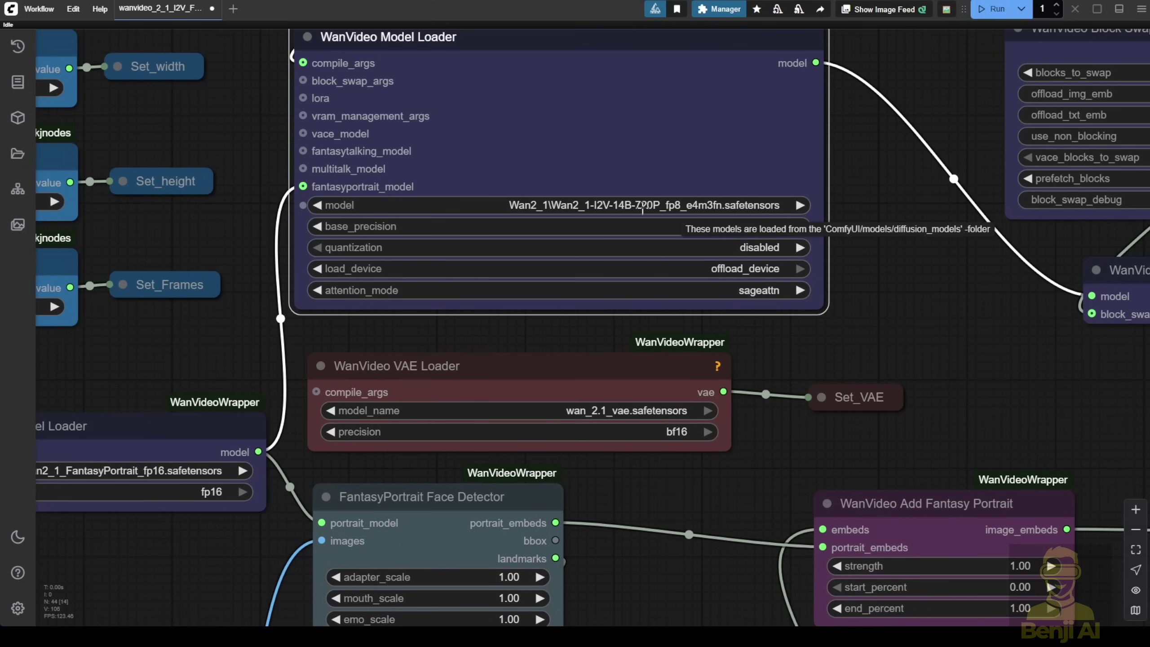
pyautogui.moveTo(816, 359); pyautogui.dragTo(300, 596)
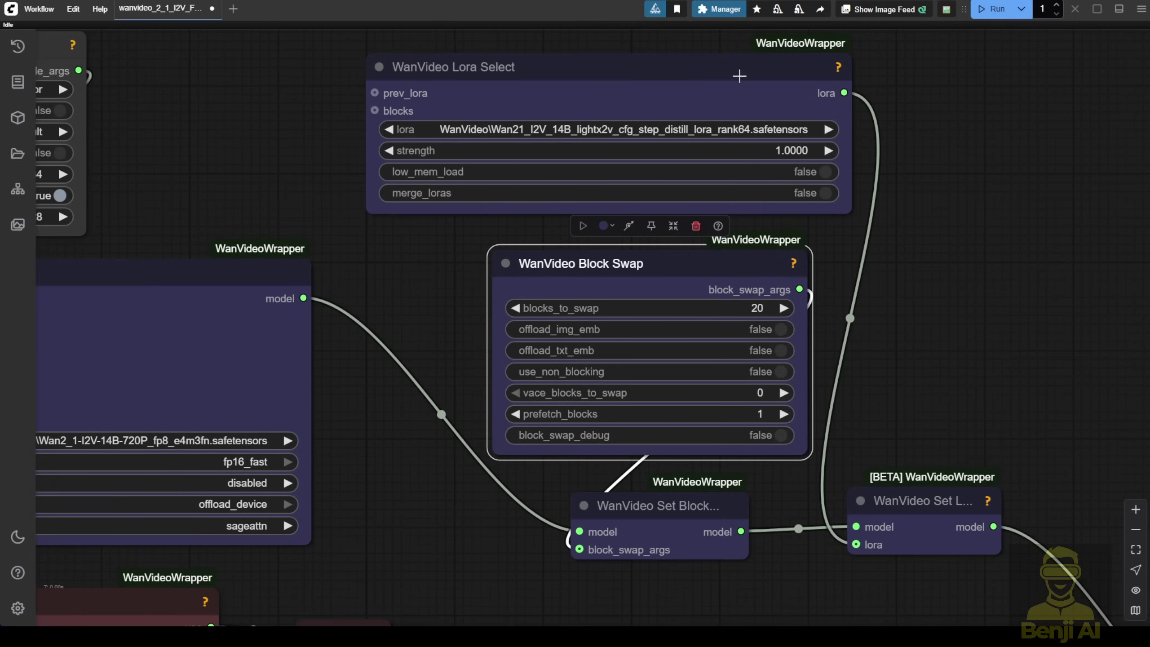
pyautogui.moveTo(976, 359); pyautogui.dragTo(877, 391)
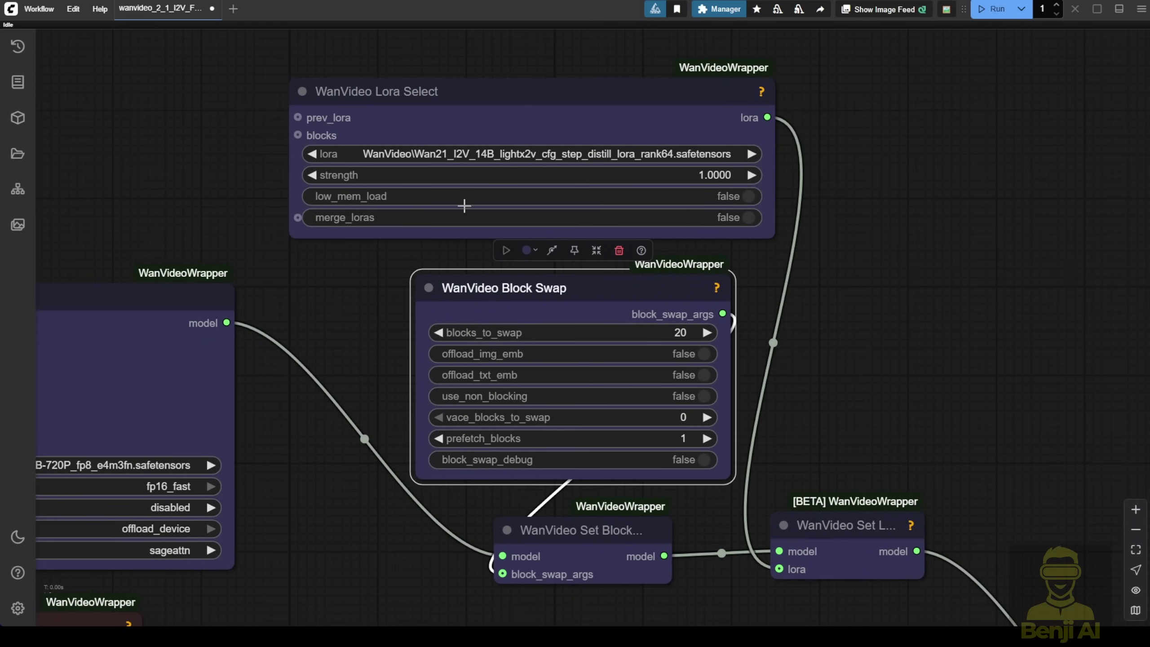
pyautogui.scroll(5, 461, 159)
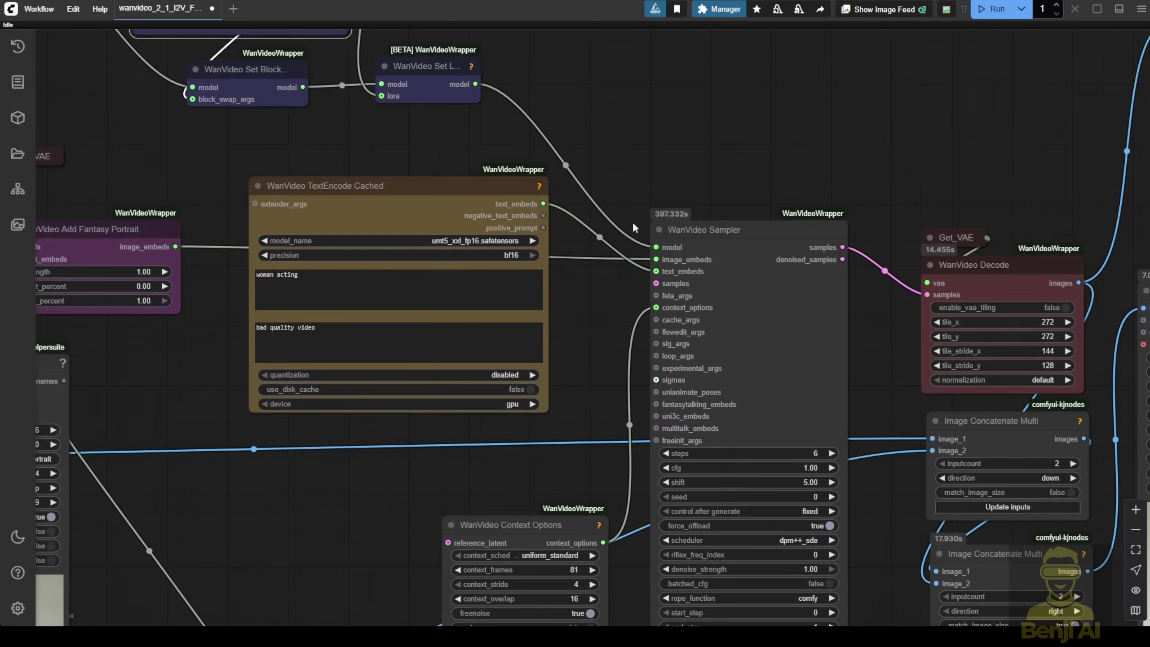
# Step: Zoom into the WanVideo Sampler to review 6 steps, cfg 1.00, shift 5.00 and dpm++_sde
pyautogui.moveTo(633, 221); pyautogui.dragTo(507, 196)
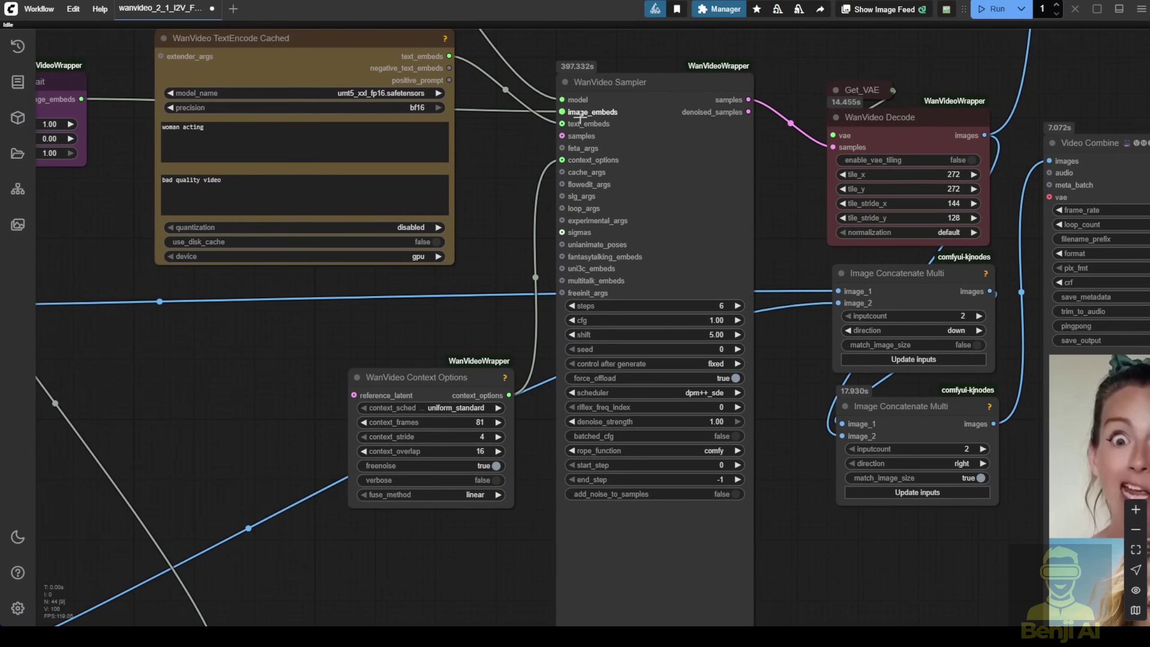
pyautogui.scroll(3, 582, 118)
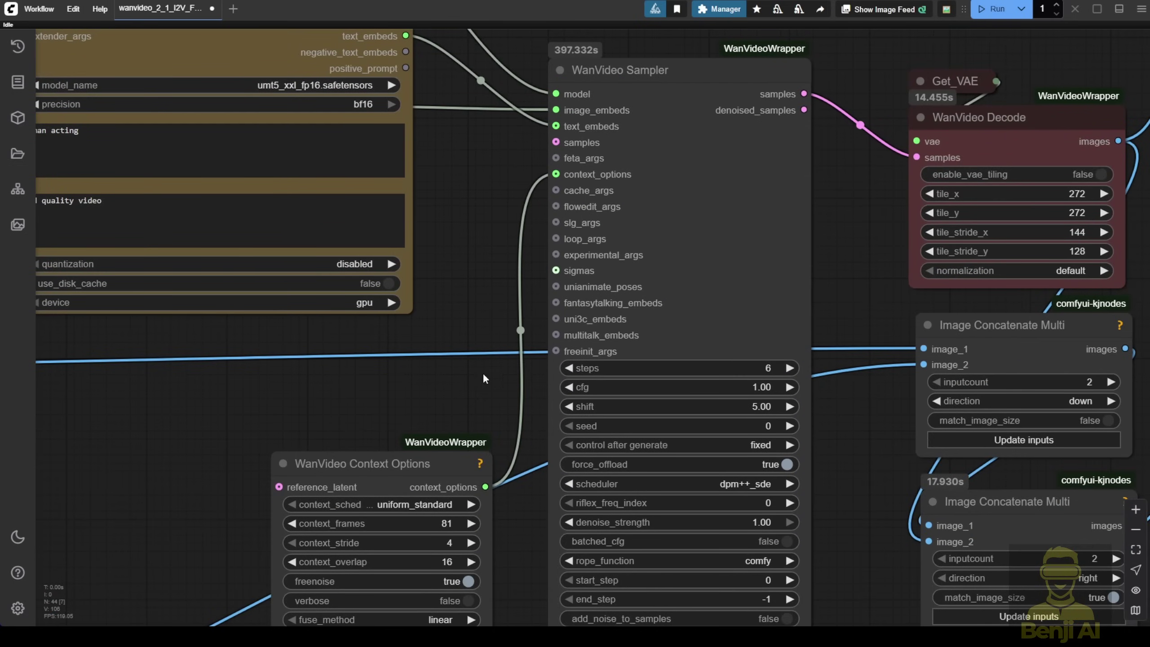
pyautogui.moveTo(475, 377); pyautogui.dragTo(420, 318)
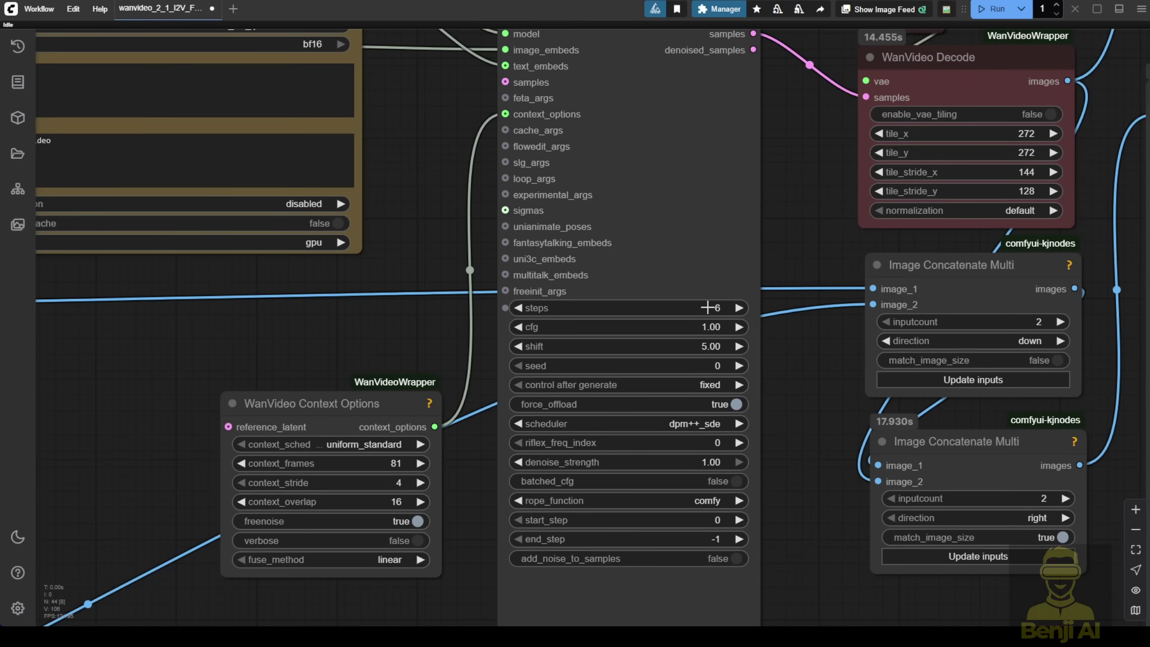
pyautogui.scroll(2, 636, 365)
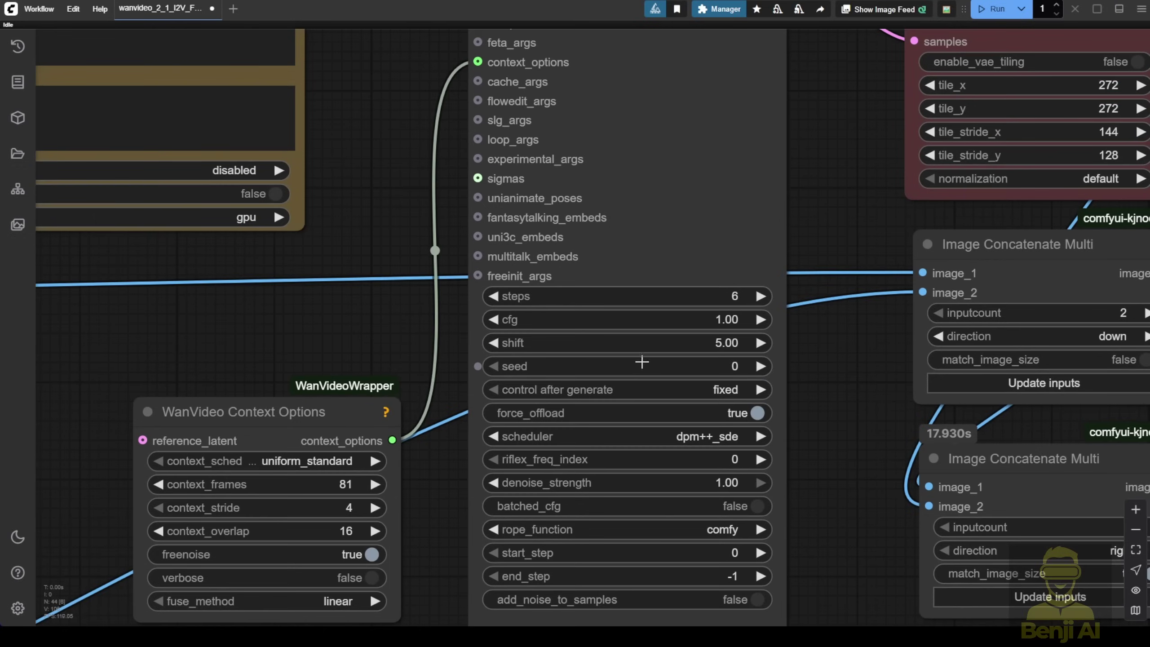
pyautogui.scroll(5, 710, 346)
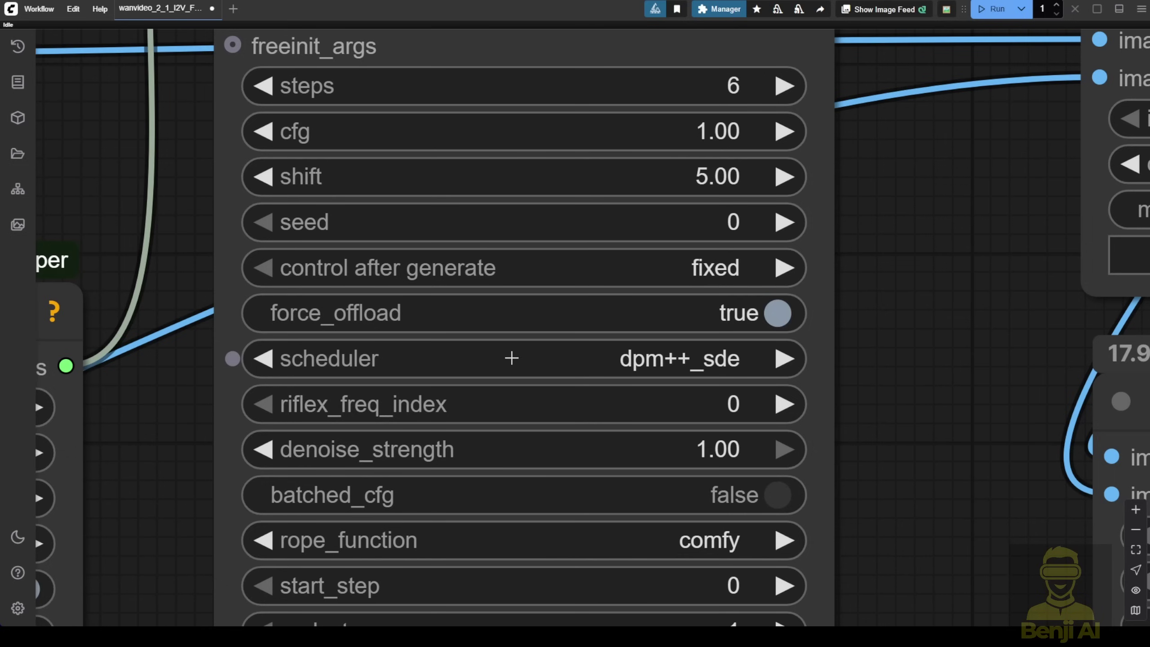
# Step: Move the WanVideo Context Options node up and left of the sampler
pyautogui.scroll(-5, 511, 358)
pyautogui.moveTo(290, 285); pyautogui.dragTo(480, 384)
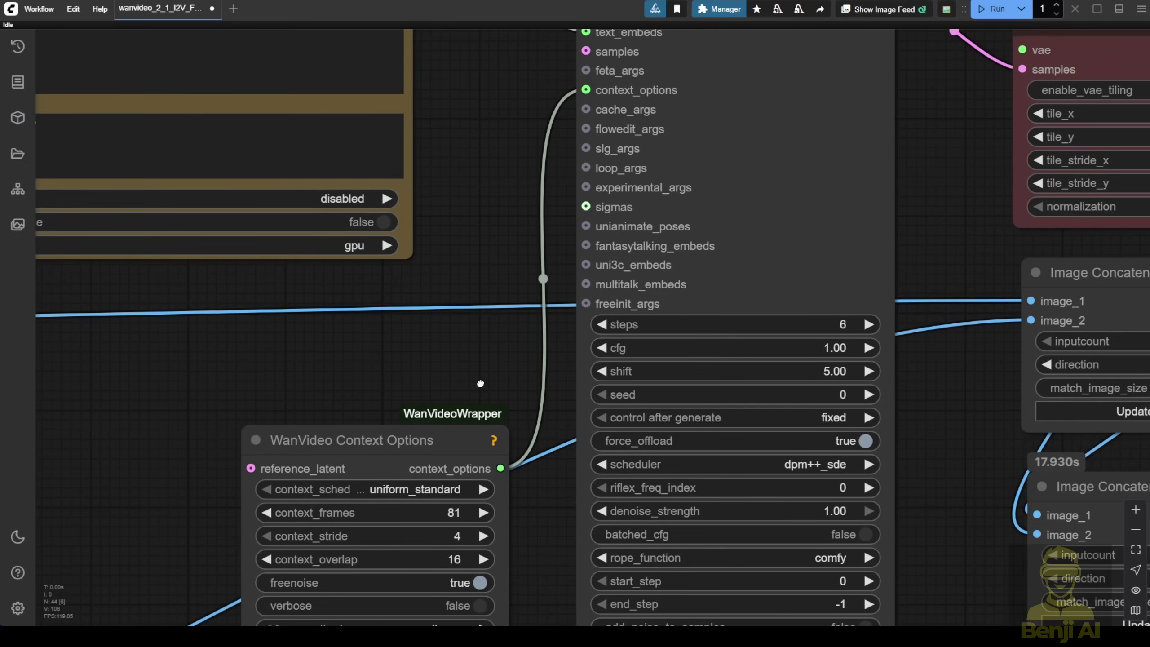
pyautogui.moveTo(408, 457); pyautogui.dragTo(390, 392)
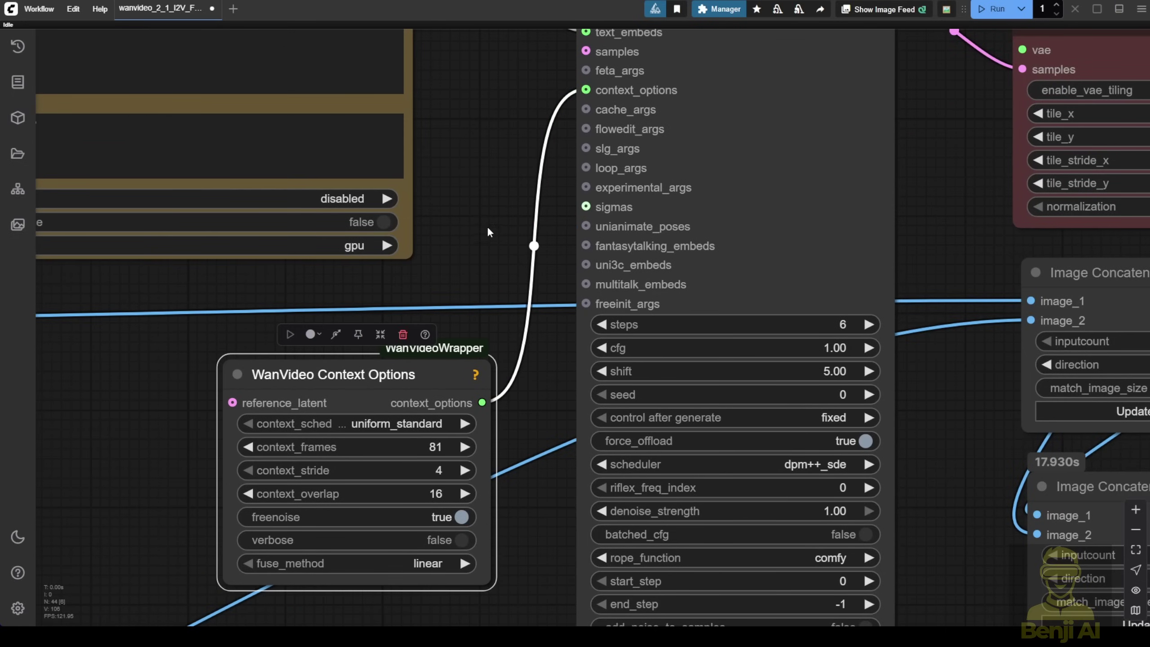
pyautogui.moveTo(576, 97); pyautogui.dragTo(498, 201)
pyautogui.click(475, 204)
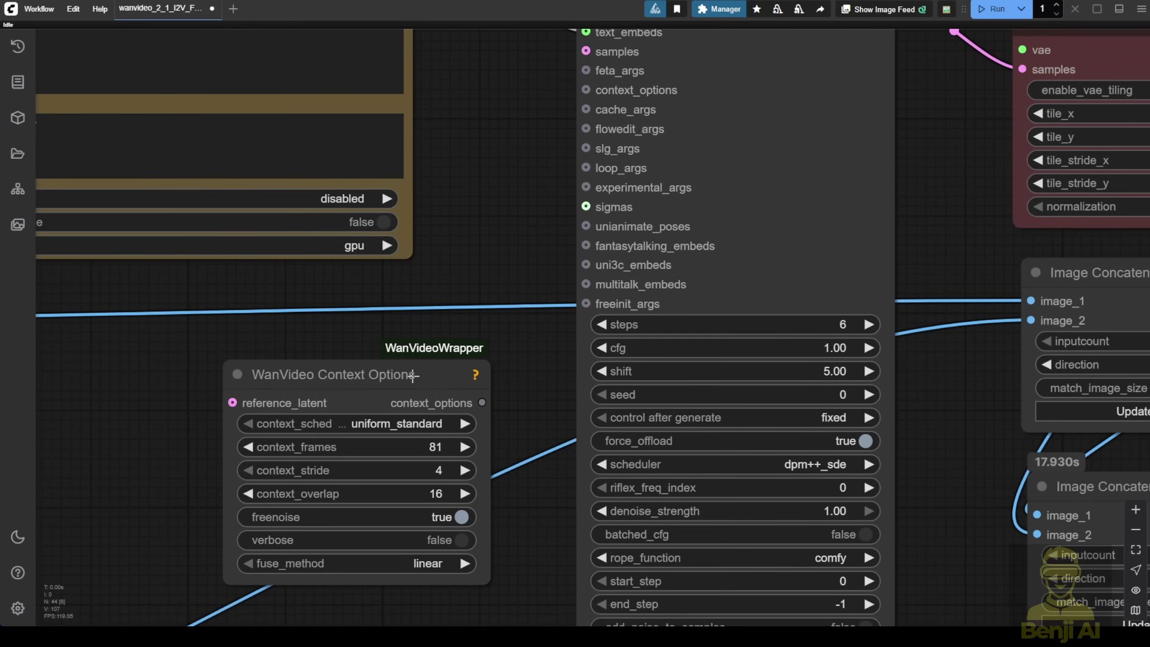
pyautogui.moveTo(411, 375); pyautogui.dragTo(446, 370)
pyautogui.scroll(-3, 272, 392)
pyautogui.hscroll(-2, 272, 392)
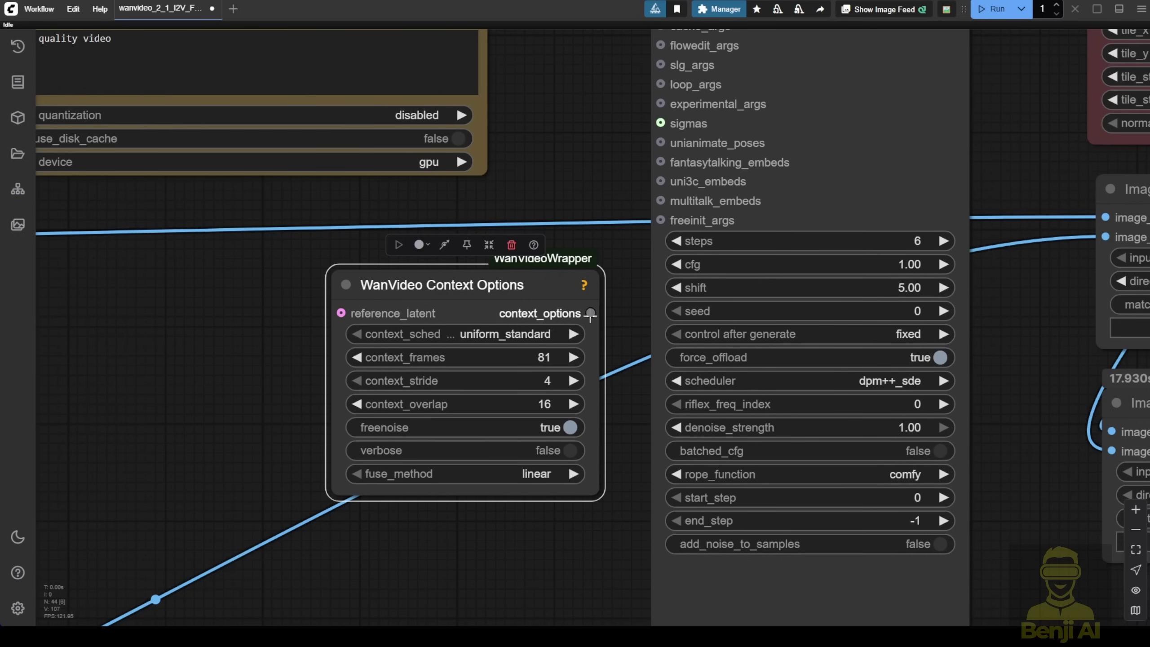
pyautogui.scroll(3, 540, 392)
pyautogui.click(557, 204)
pyautogui.moveTo(632, 102); pyautogui.dragTo(543, 405)
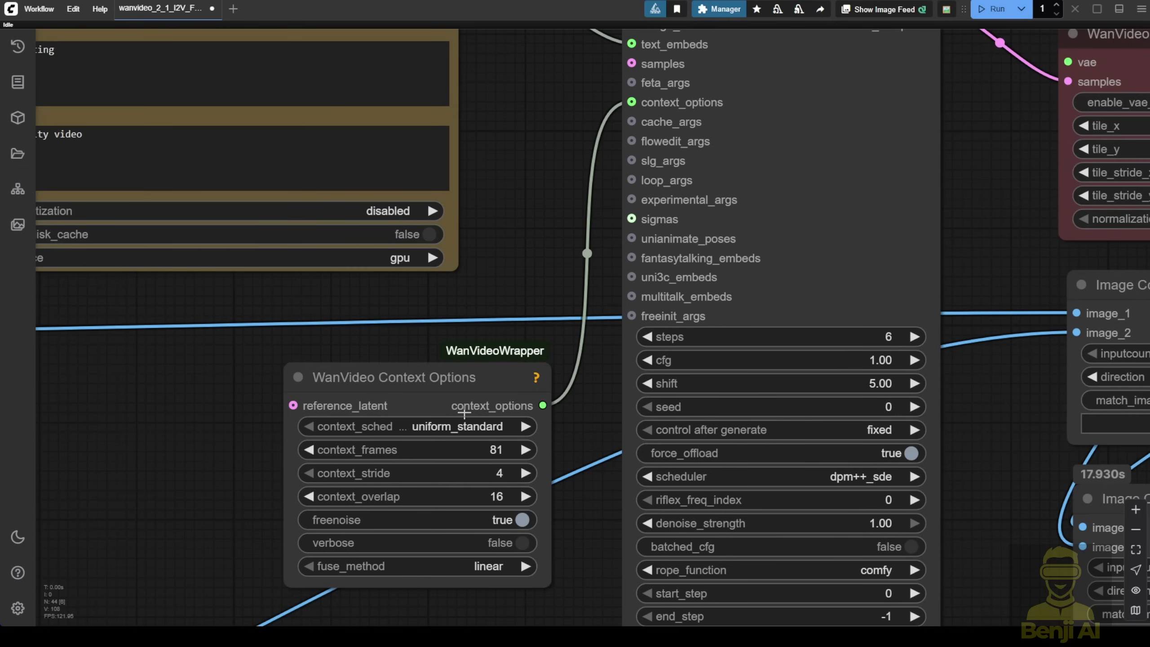
pyautogui.scroll(-8, 319, 366)
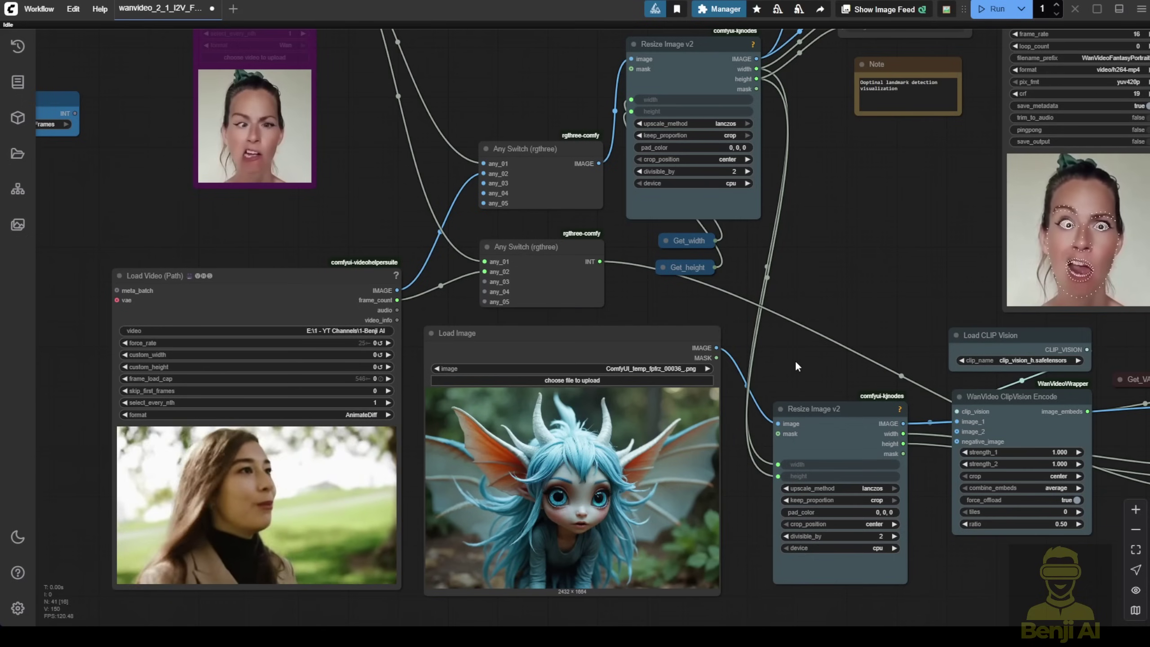
# Step: Bring the Load Video (Path) node into view and select it
pyautogui.moveTo(797, 367); pyautogui.dragTo(858, 254)
pyautogui.scroll(2, 448, 348)
pyautogui.click(295, 86)
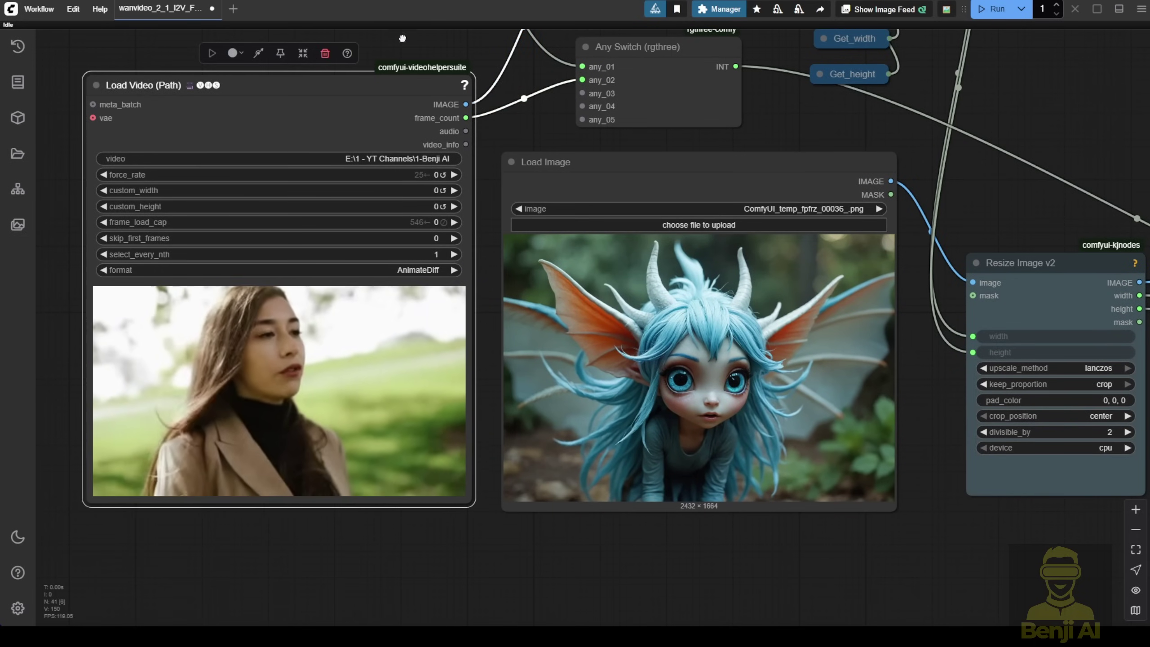
pyautogui.moveTo(311, 61); pyautogui.dragTo(463, 125)
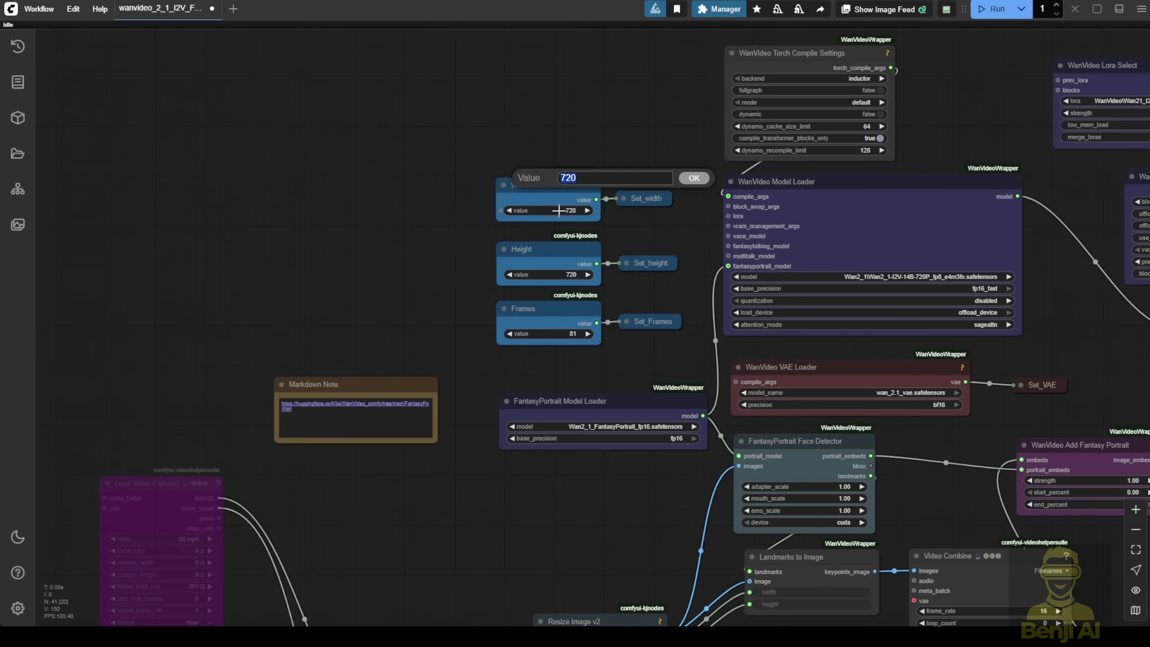
# Step: Change the Width from 720 to 832 and open the Height value for editing
pyautogui.write('832')
pyautogui.press('Return')
pyautogui.scroll(6, 536, 230)
pyautogui.click(625, 310)
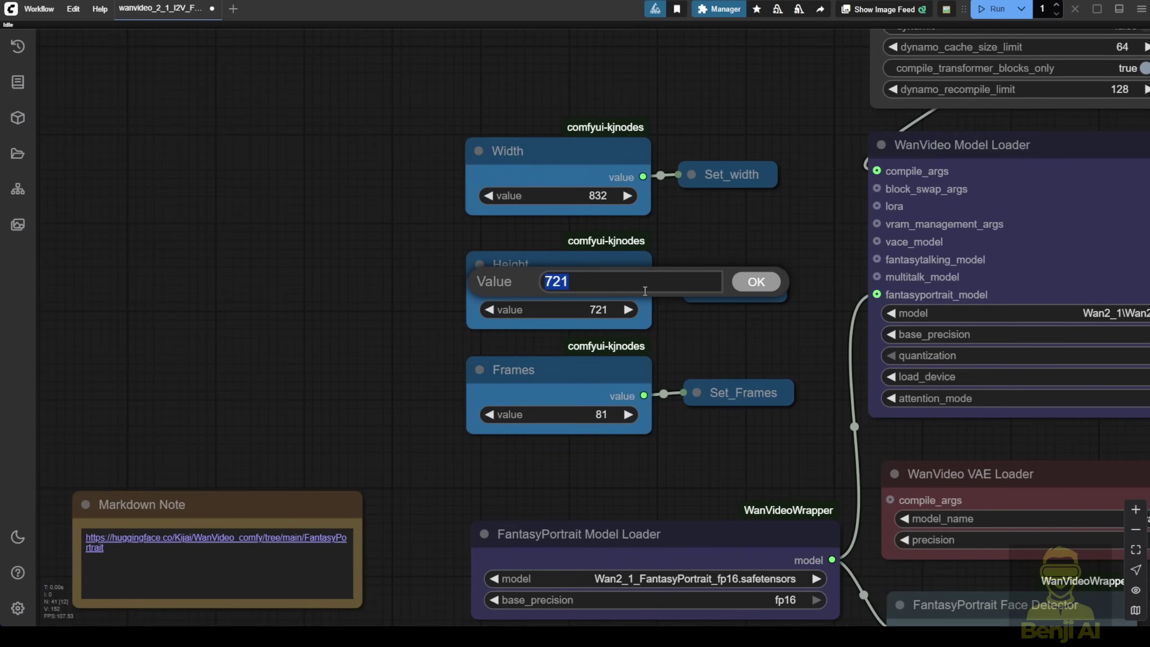
pyautogui.moveTo(442, 503); pyautogui.dragTo(550, 225)
pyautogui.scroll(-5, 524, 303)
pyautogui.moveTo(524, 303); pyautogui.dragTo(695, 327)
pyautogui.scroll(5, 666, 285)
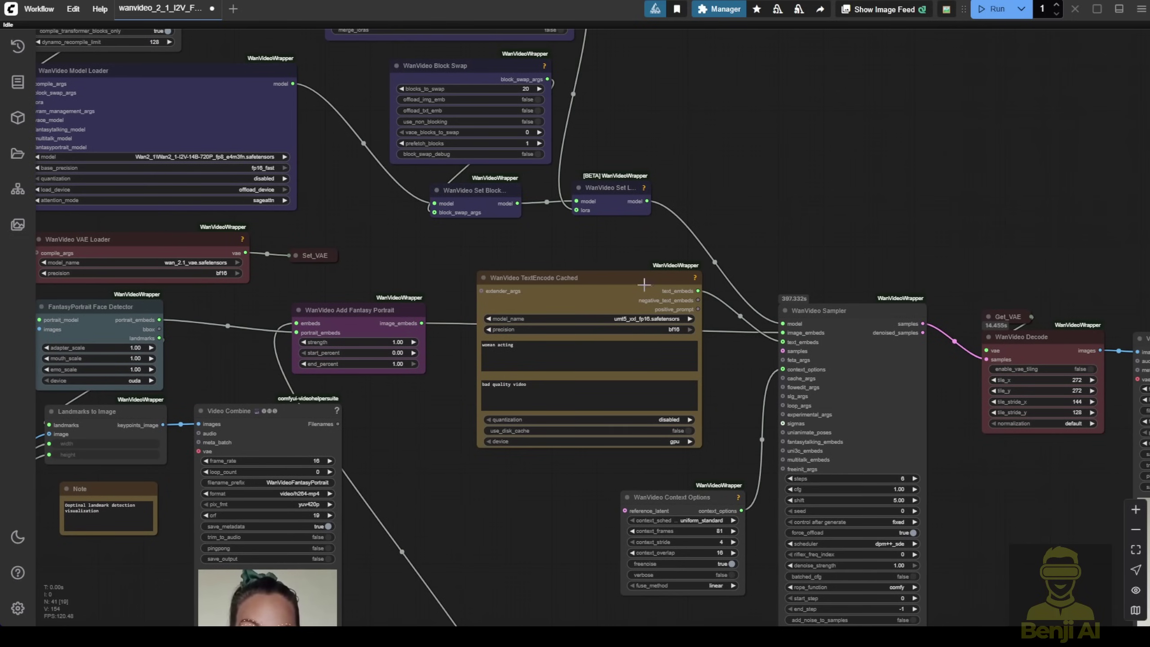
# Step: Move the WanVideo TextEncode Cached node up and to the left
pyautogui.scroll(3, 644, 286)
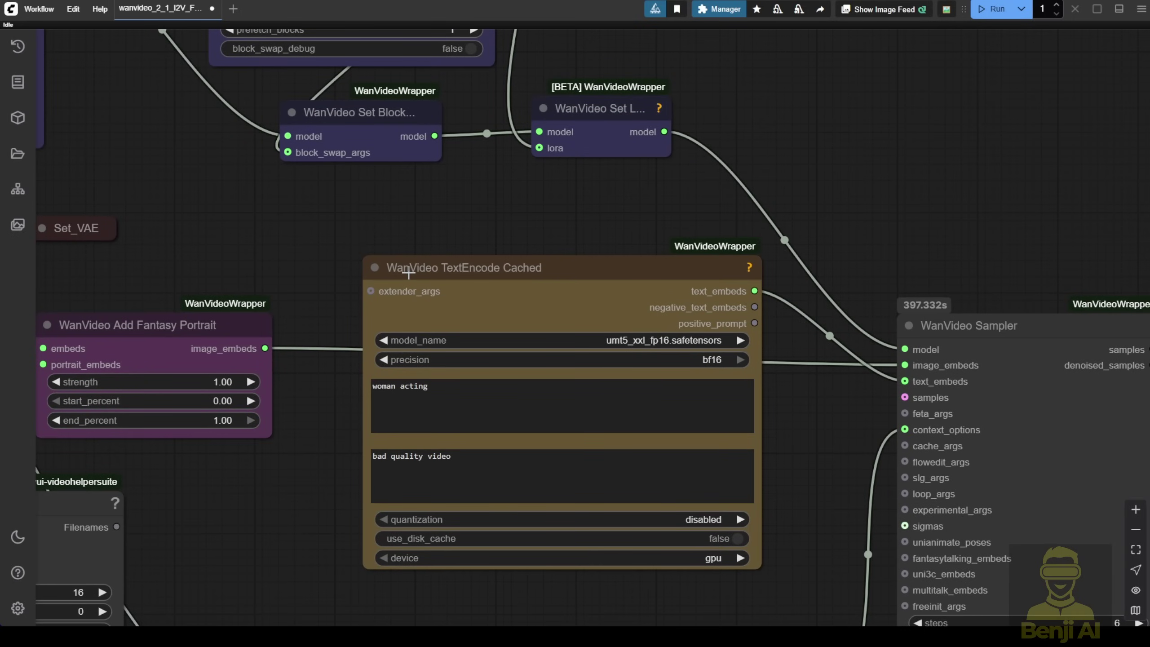
pyautogui.moveTo(496, 273); pyautogui.dragTo(519, 271)
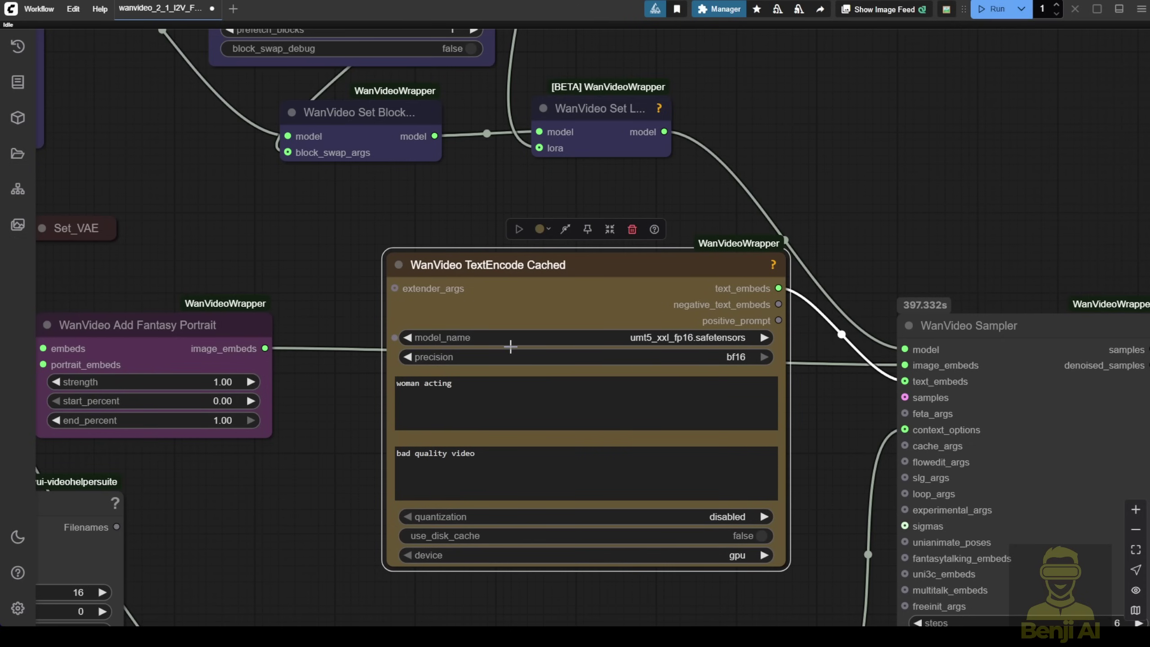
pyautogui.scroll(3, 521, 342)
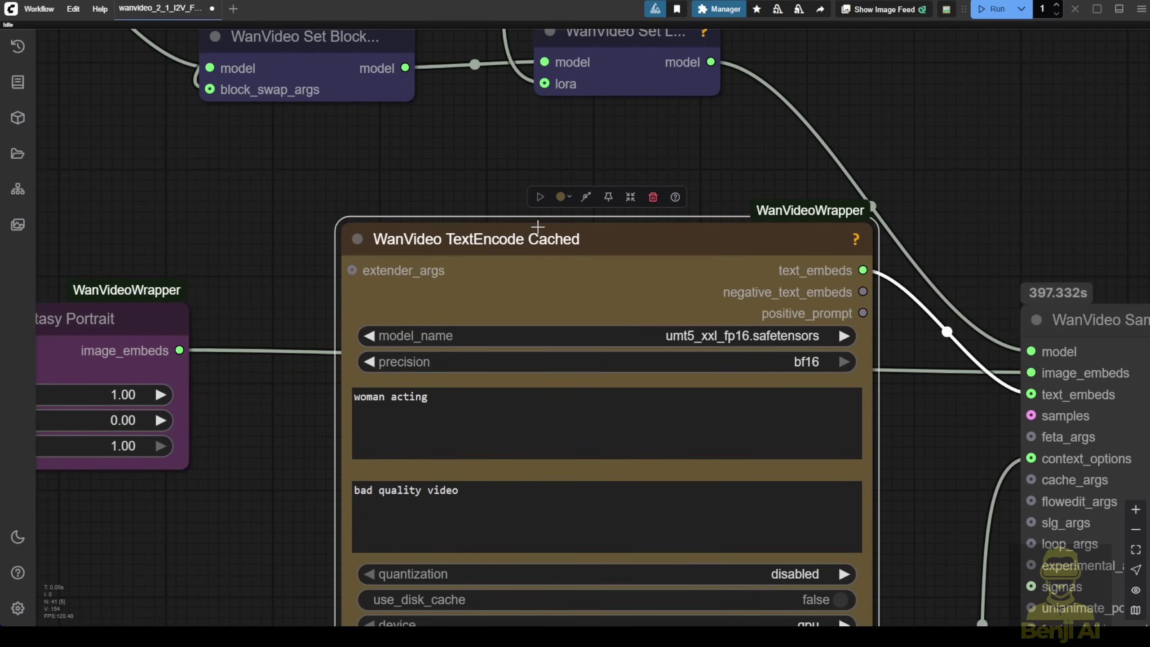
pyautogui.moveTo(538, 227); pyautogui.dragTo(504, 181)
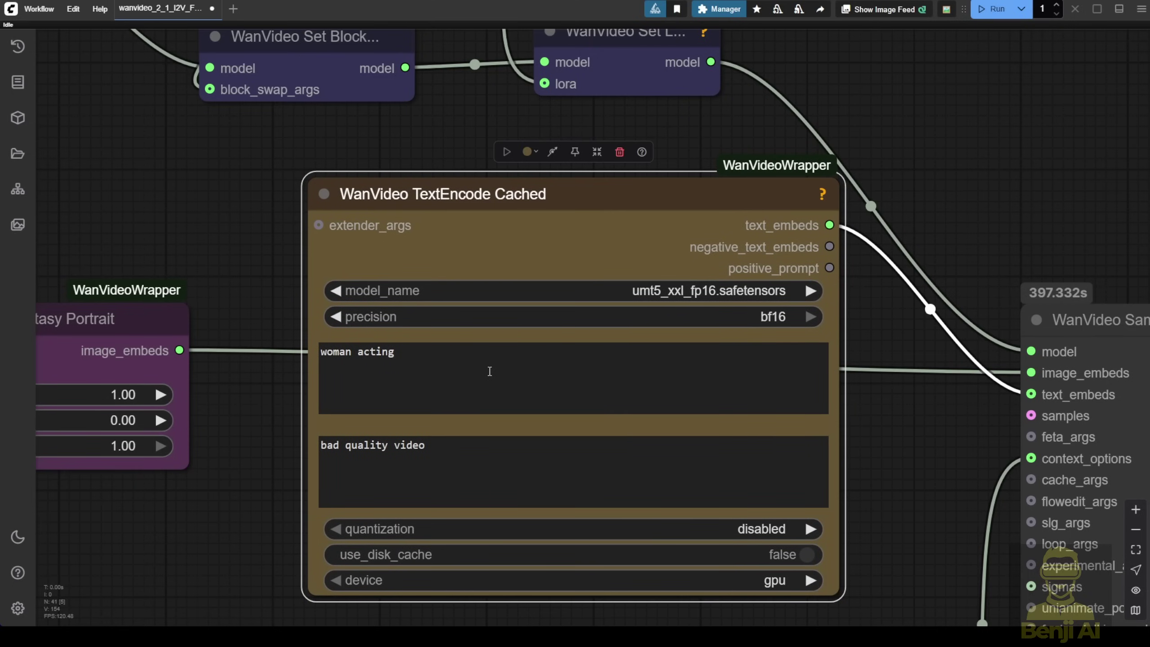
pyautogui.scroll(-3, 490, 372)
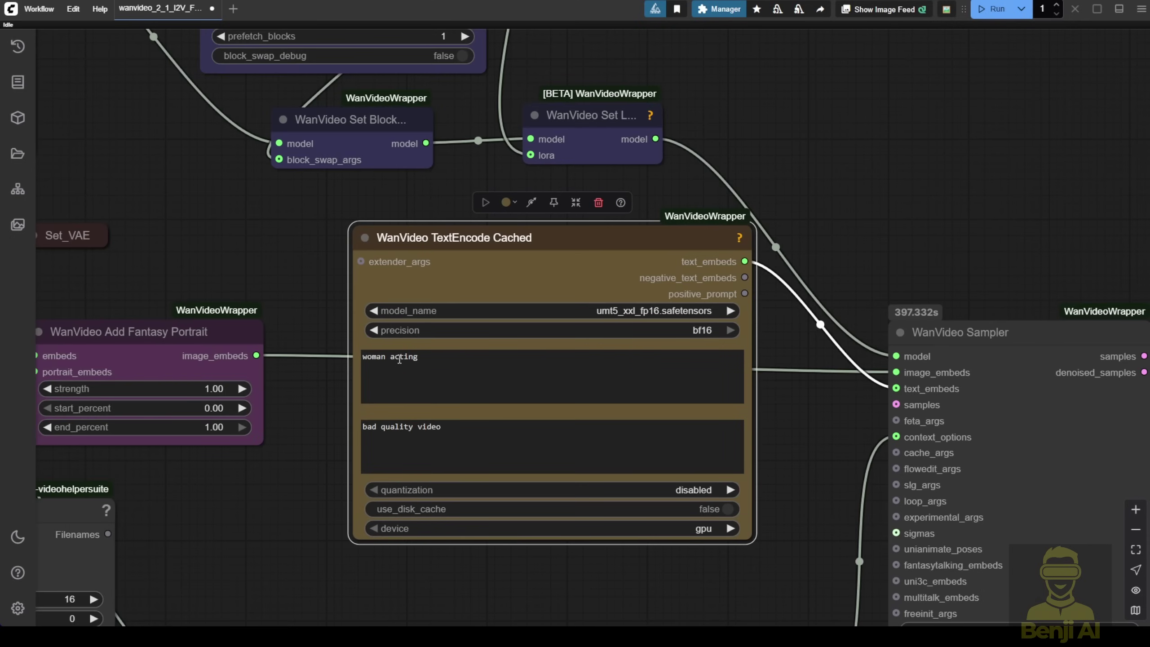
pyautogui.scroll(-3, 398, 358)
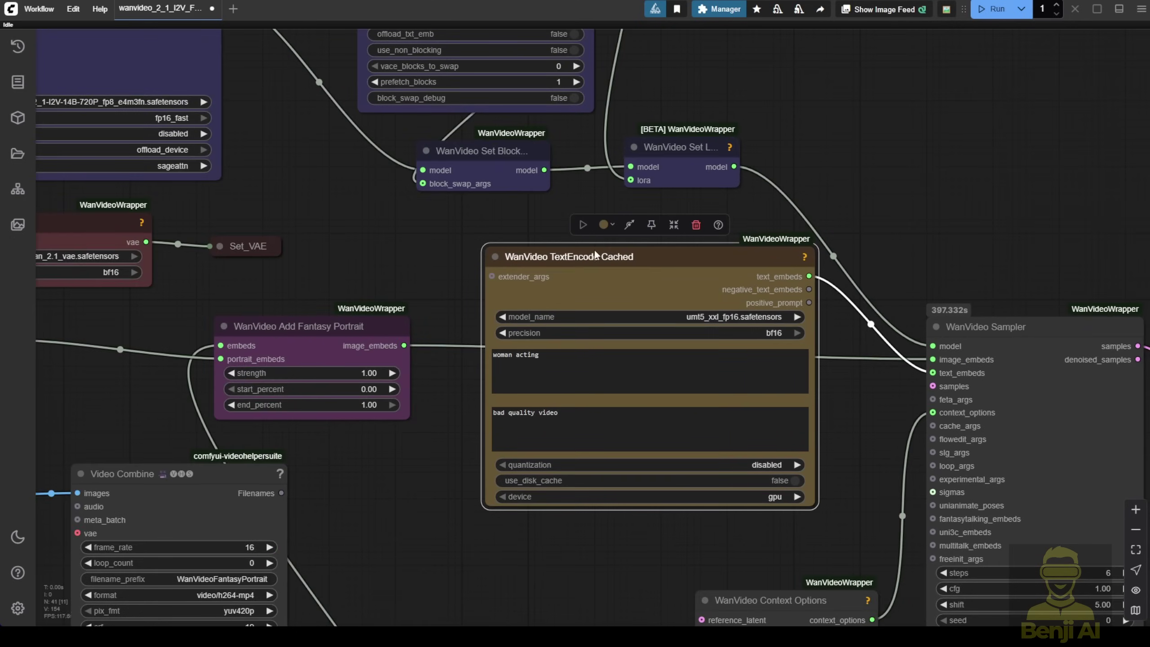
pyautogui.scroll(3, 464, 330)
# Step: Append ', talking' so the positive prompt reads 'elf acting, talking'
pyautogui.click(465, 331)
pyautogui.write(', talking')
pyautogui.click(437, 478)
pyautogui.scroll(-3, 438, 477)
pyautogui.moveTo(337, 539); pyautogui.dragTo(522, 526)
pyautogui.scroll(-3, 522, 525)
pyautogui.scroll(2, 671, 340)
pyautogui.scroll(3, 544, 413)
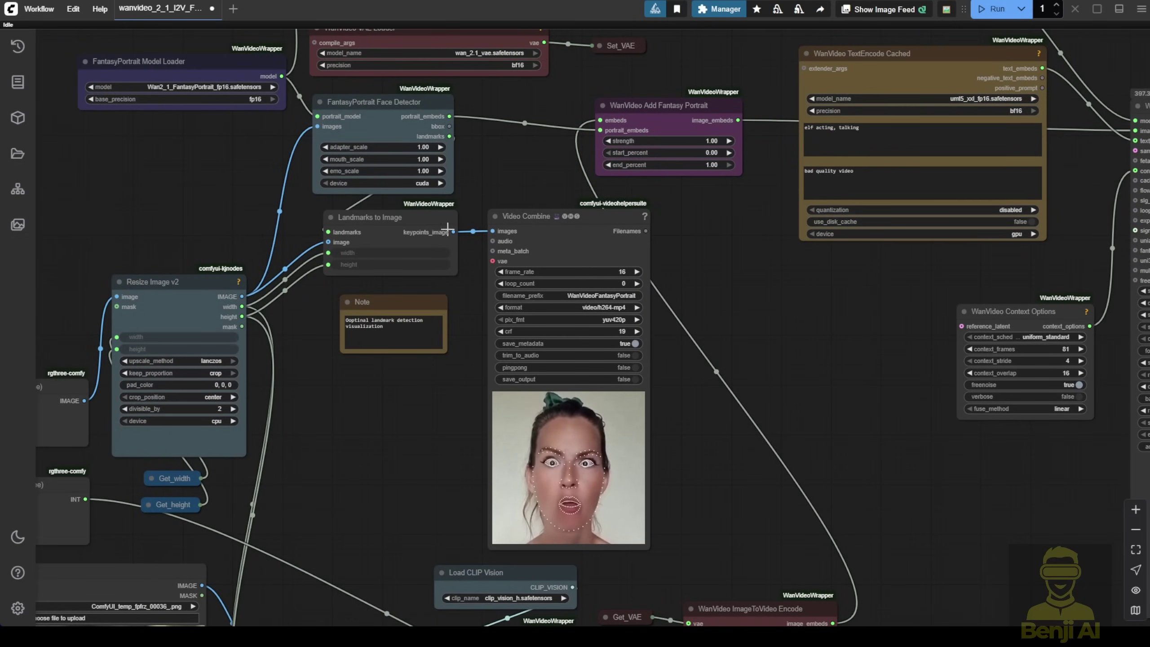
# Step: Check the 07:20 sampling time in the logs and move the woman's Video Combine preview lower right
pyautogui.scroll(-2, 967, 346)
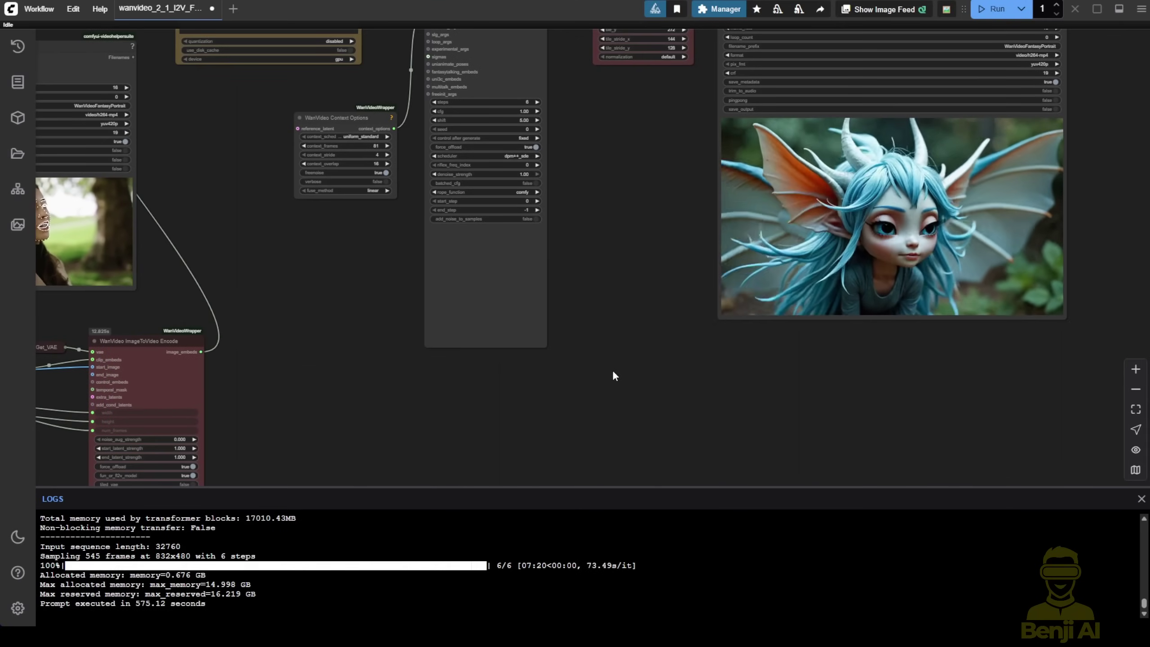
pyautogui.moveTo(613, 372); pyautogui.dragTo(562, 453)
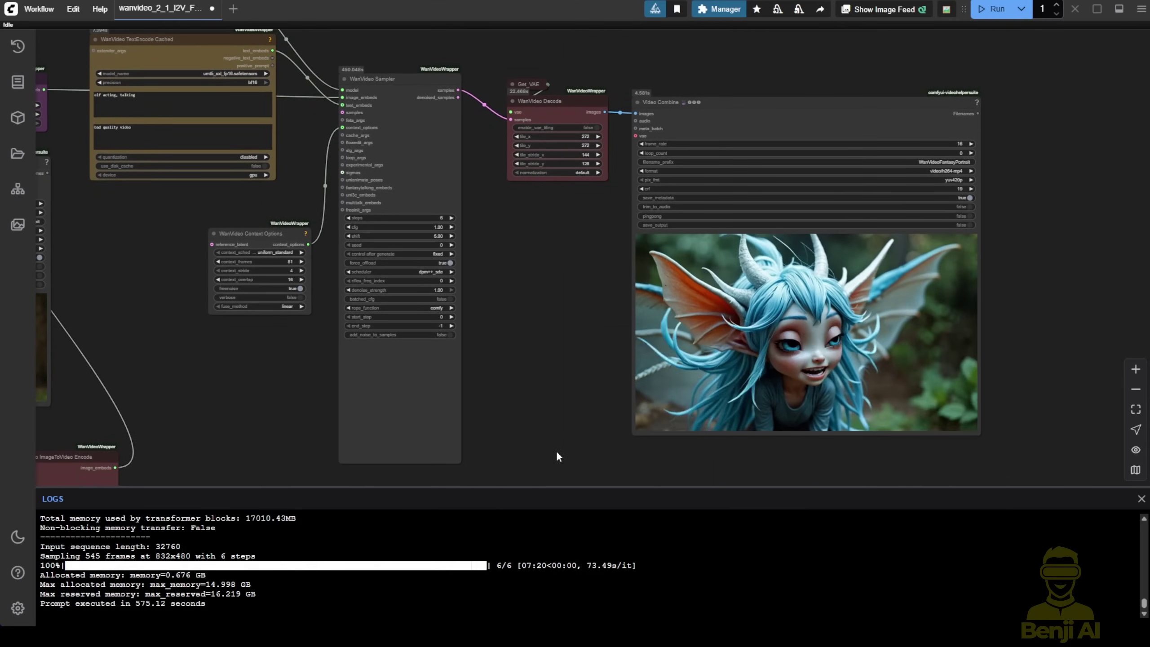
pyautogui.doubleClick(526, 567)
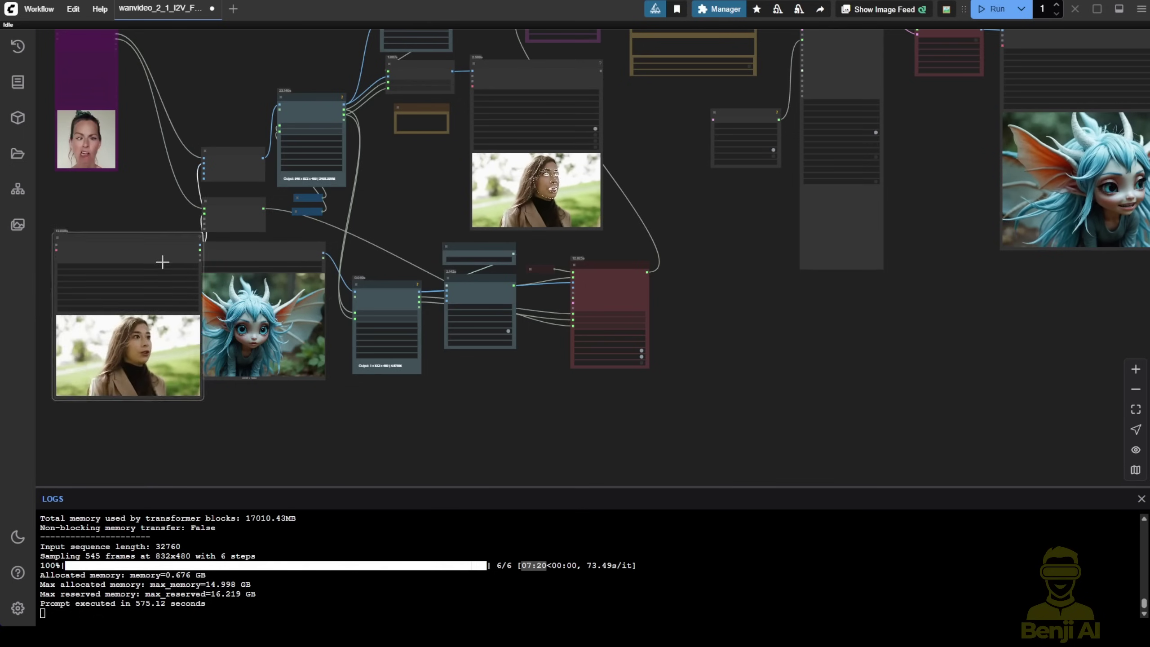
pyautogui.moveTo(162, 262); pyautogui.dragTo(770, 310)
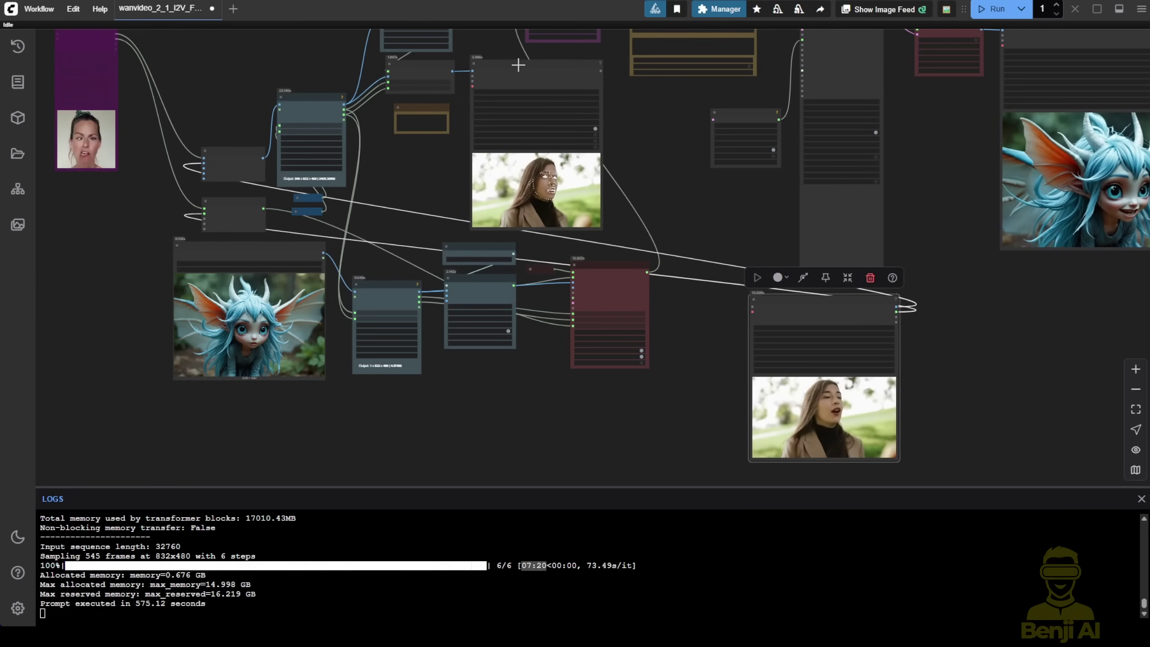
pyautogui.moveTo(679, 431); pyautogui.dragTo(312, 453)
pyautogui.scroll(5, 417, 377)
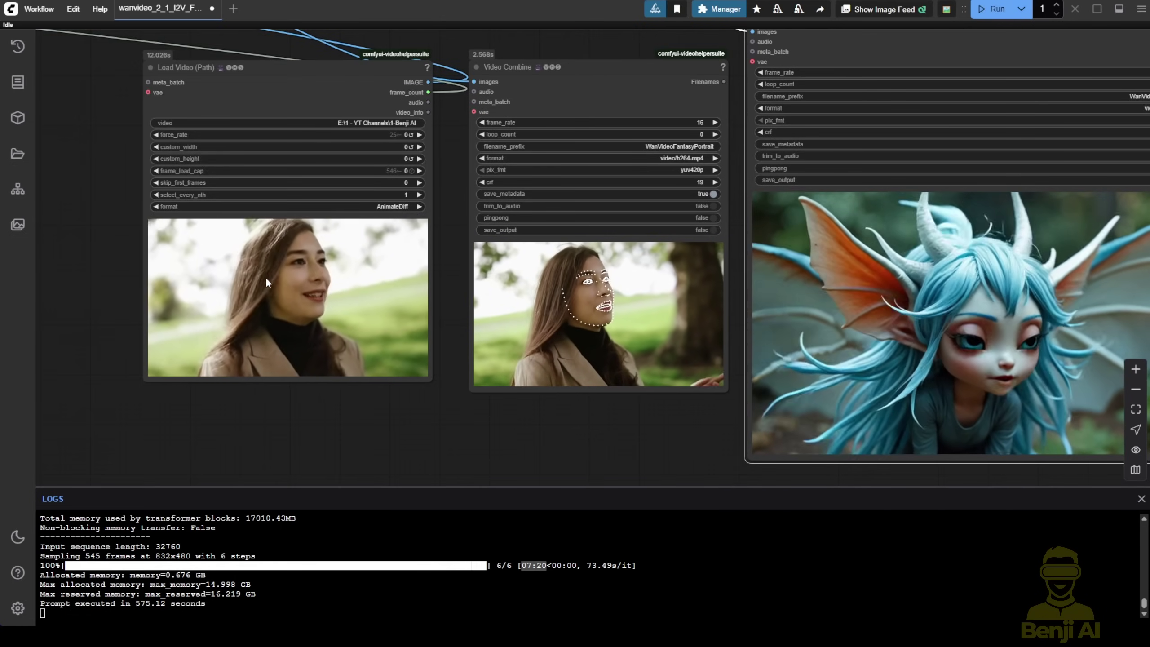
pyautogui.scroll(3, 506, 347)
pyautogui.scroll(1, 639, 281)
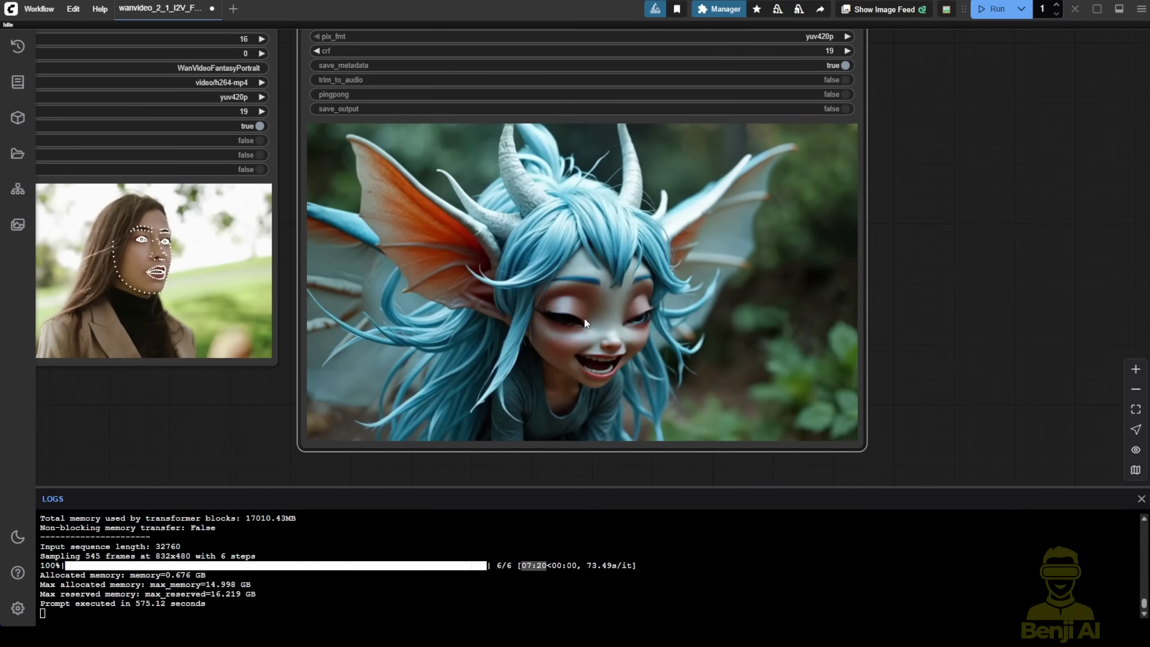
pyautogui.scroll(2, 576, 319)
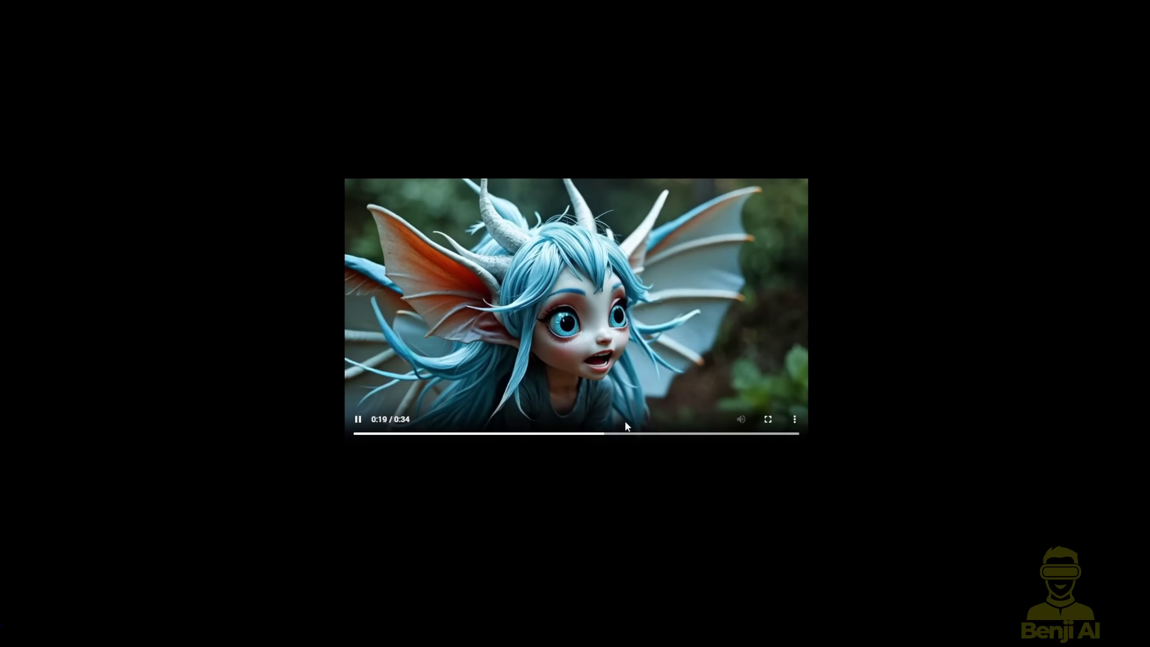
pyautogui.click(633, 434)
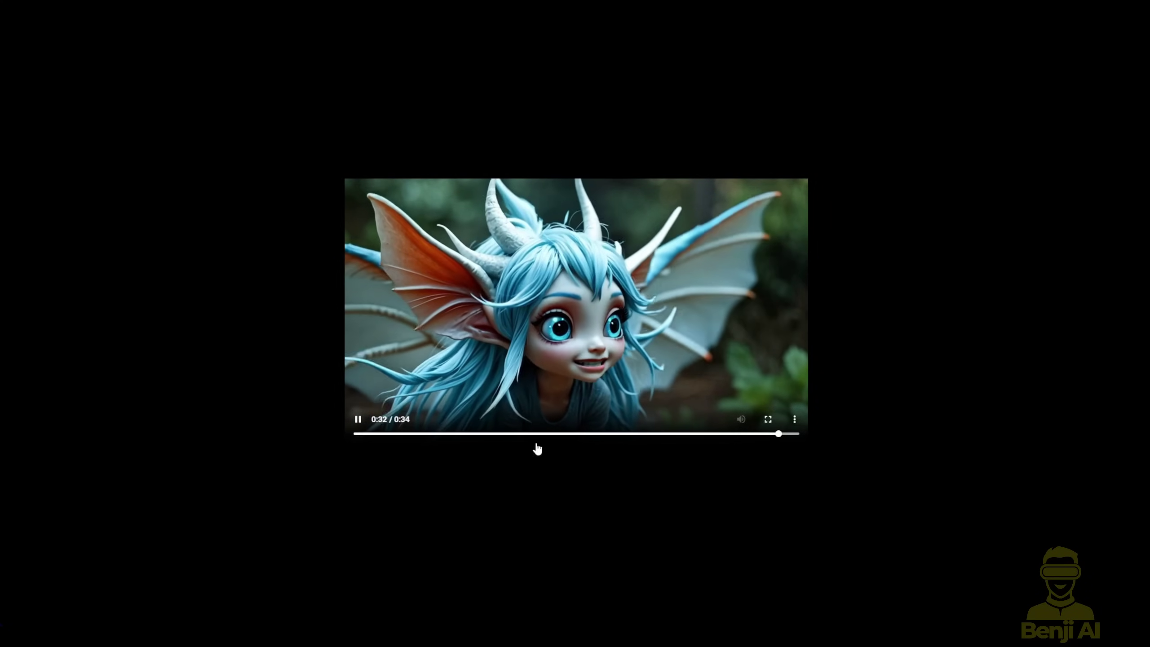
pyautogui.moveTo(371, 434); pyautogui.dragTo(357, 434)
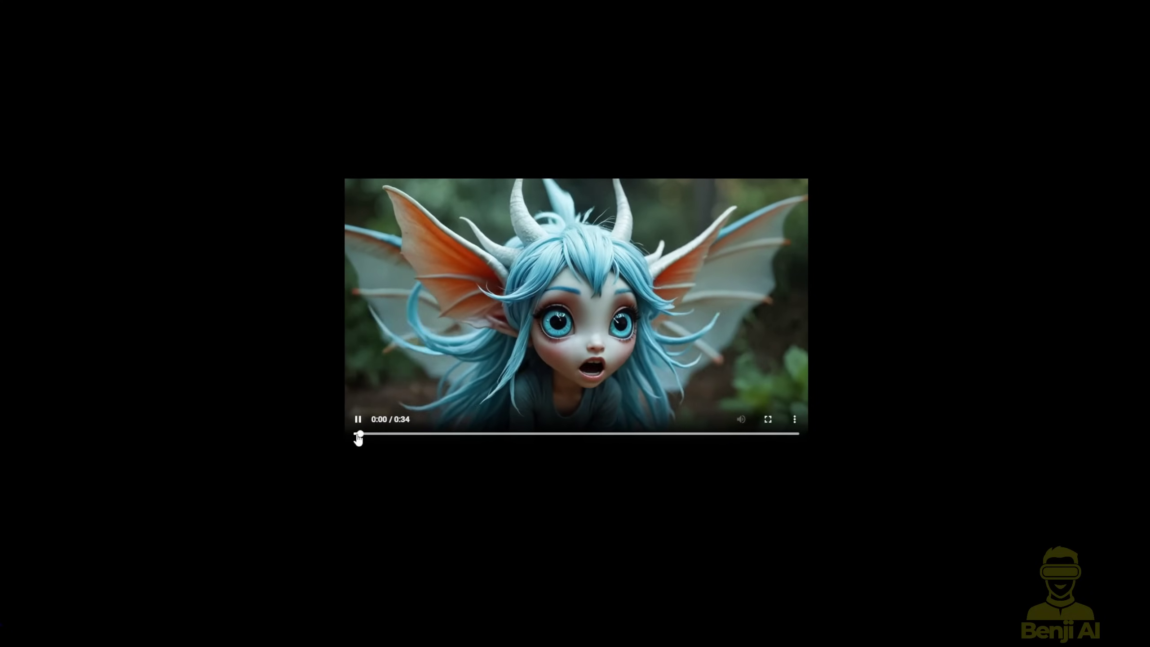
pyautogui.click(694, 436)
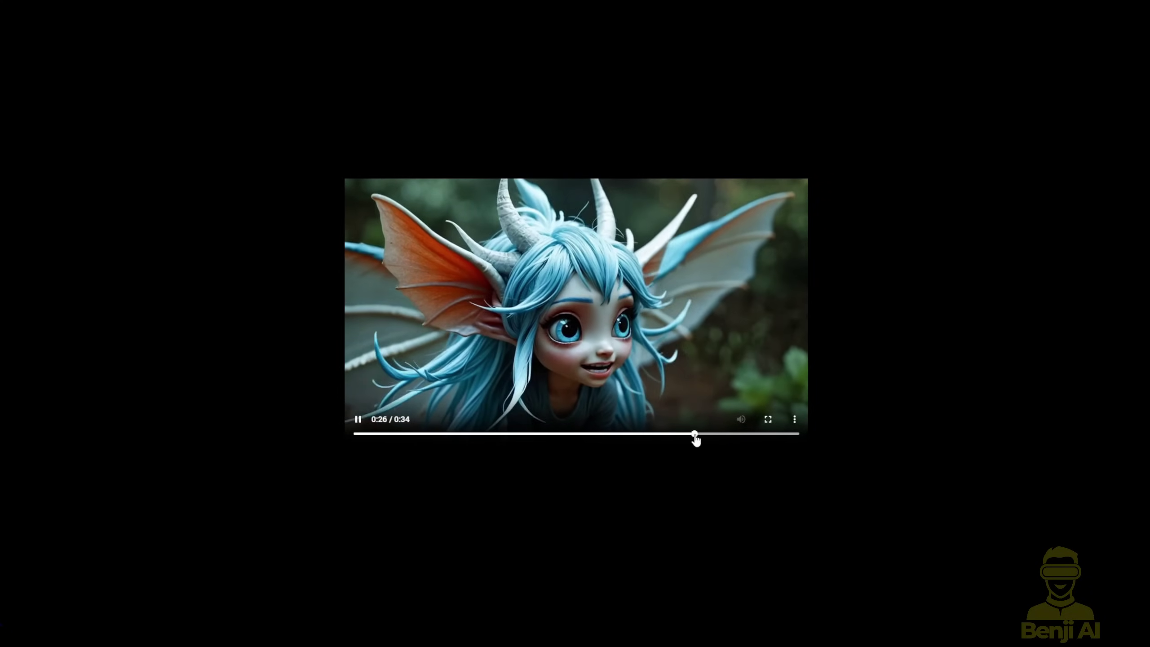
pyautogui.moveTo(731, 438); pyautogui.dragTo(784, 437)
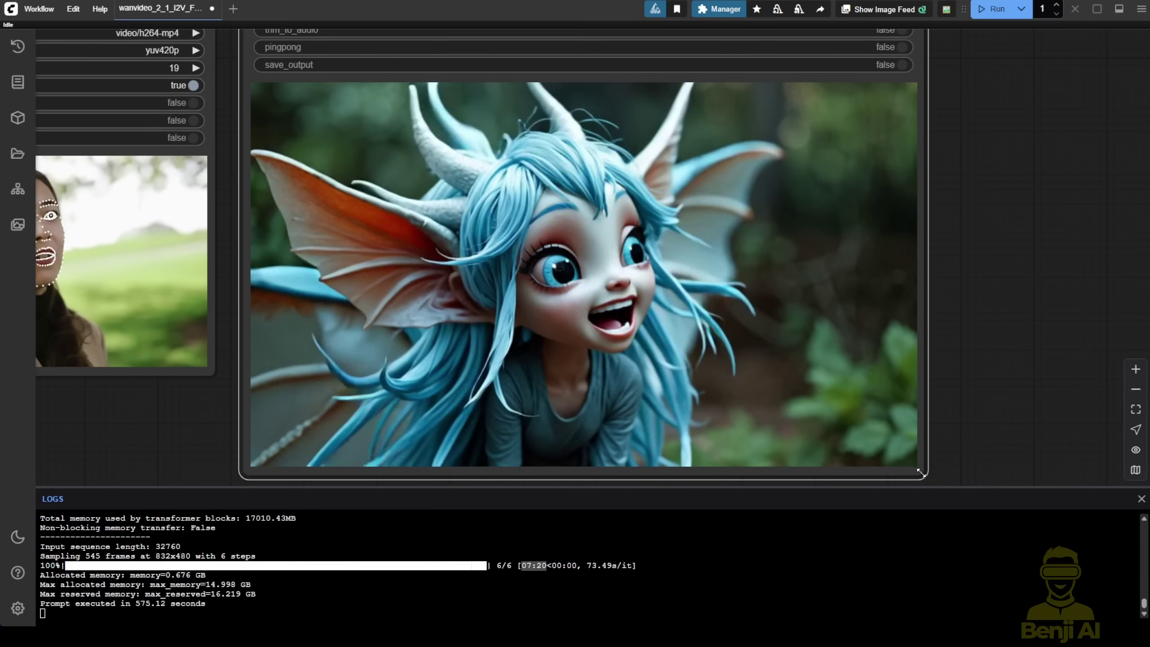
# Step: Shrink the creature output preview node and compare it with the driving video preview
pyautogui.moveTo(922, 474); pyautogui.dragTo(790, 398)
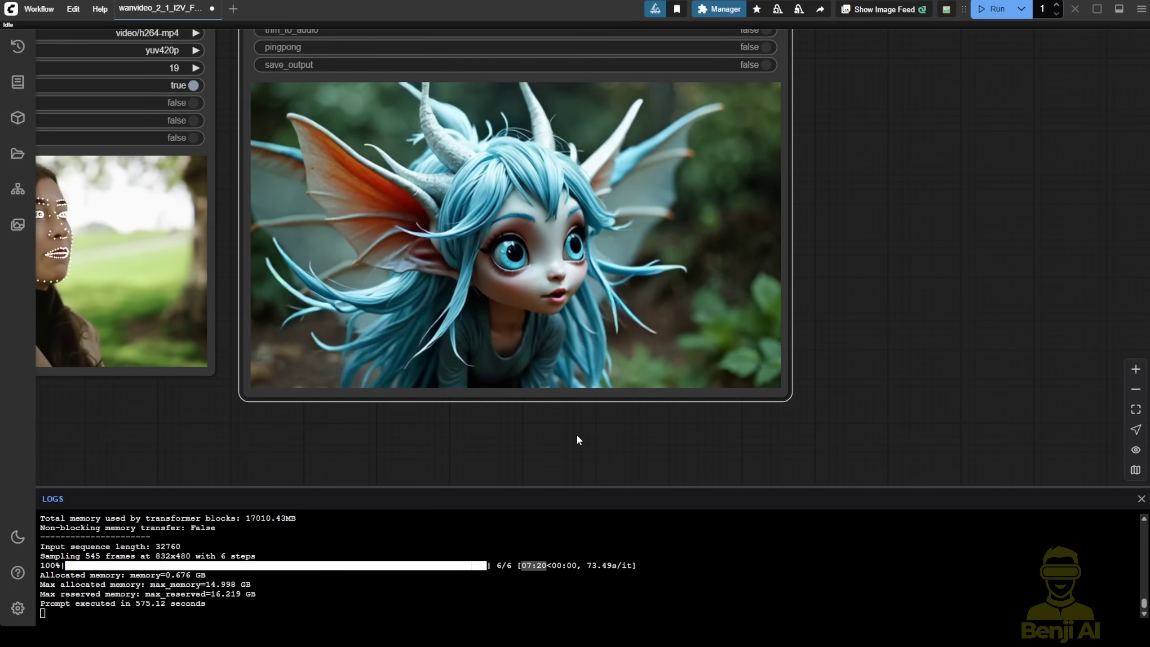
pyautogui.moveTo(575, 439); pyautogui.dragTo(767, 484)
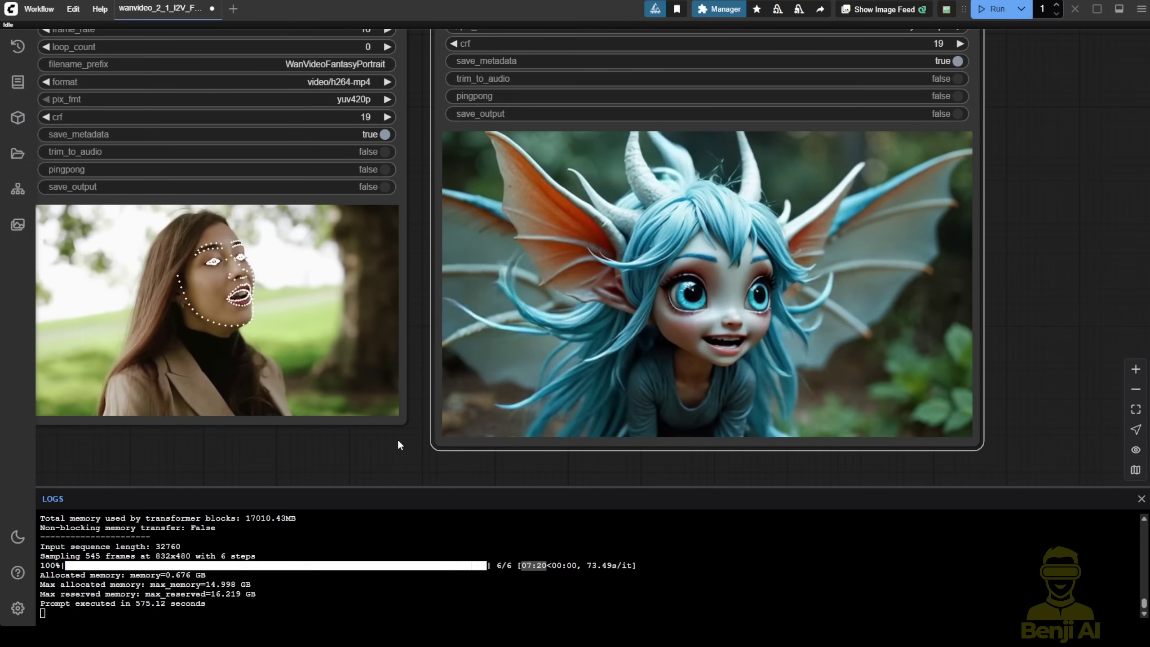
pyautogui.hscroll(-10, 367, 421)
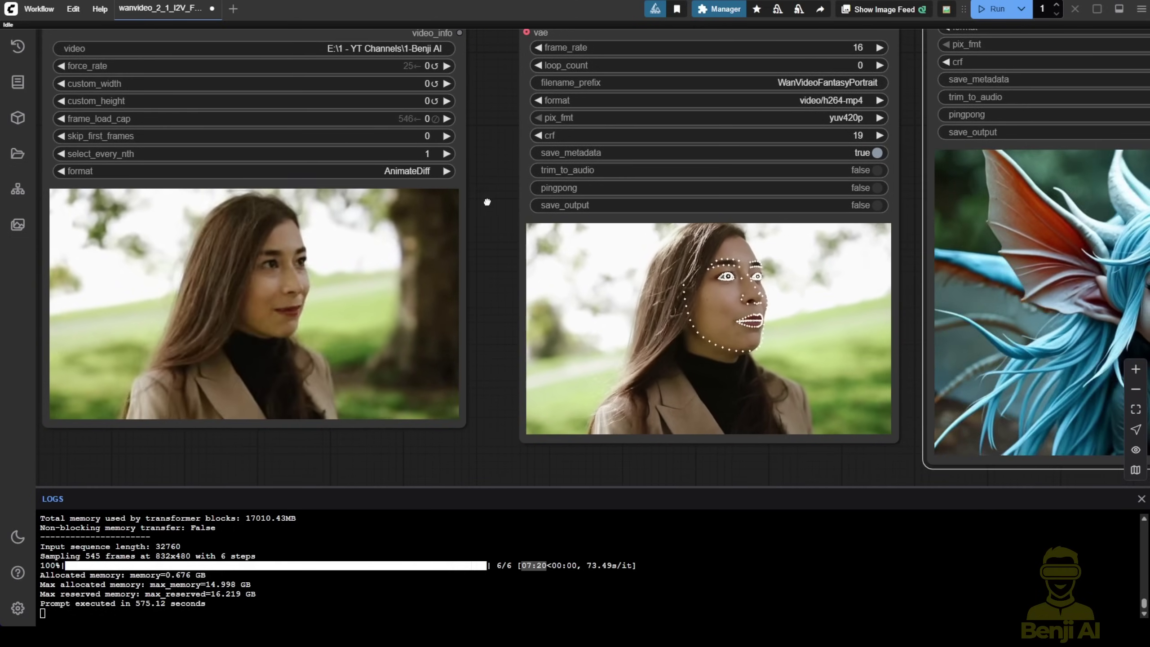
pyautogui.moveTo(480, 201); pyautogui.dragTo(20, 154)
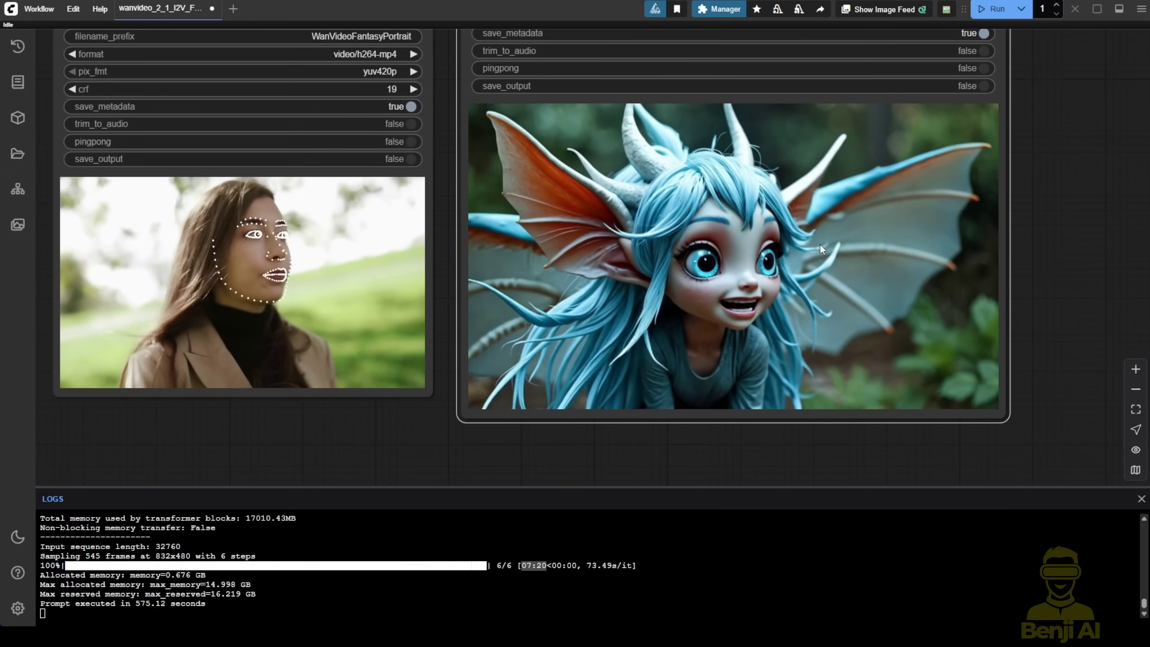